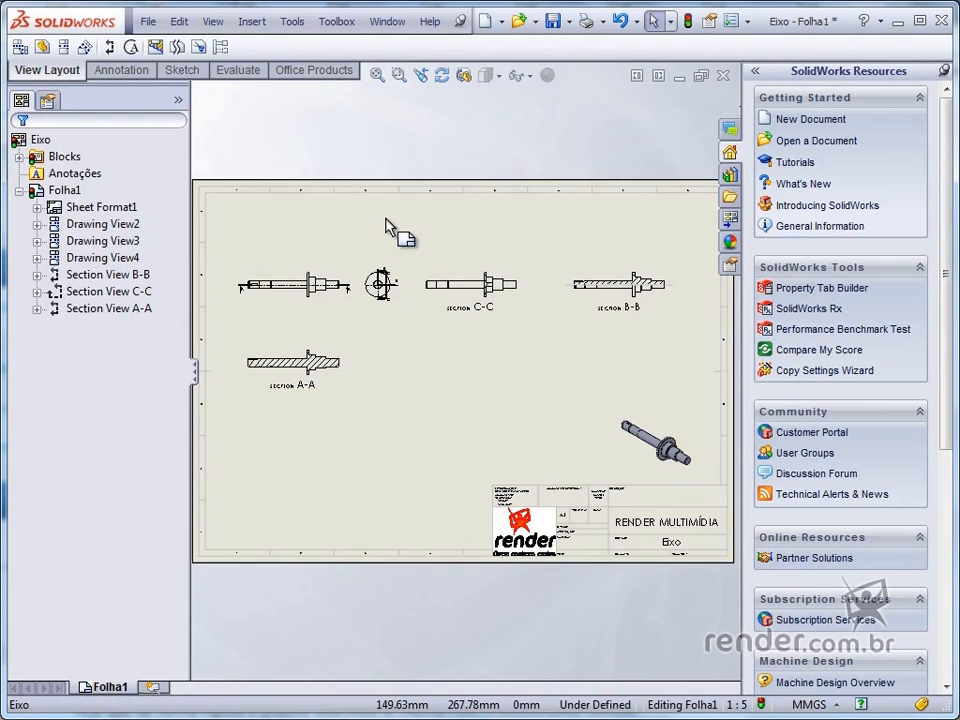
- Start a detail view and sketch its circle, about 15 mm in radius, centered on the slot in the shaft's main view
left_click(388, 227)
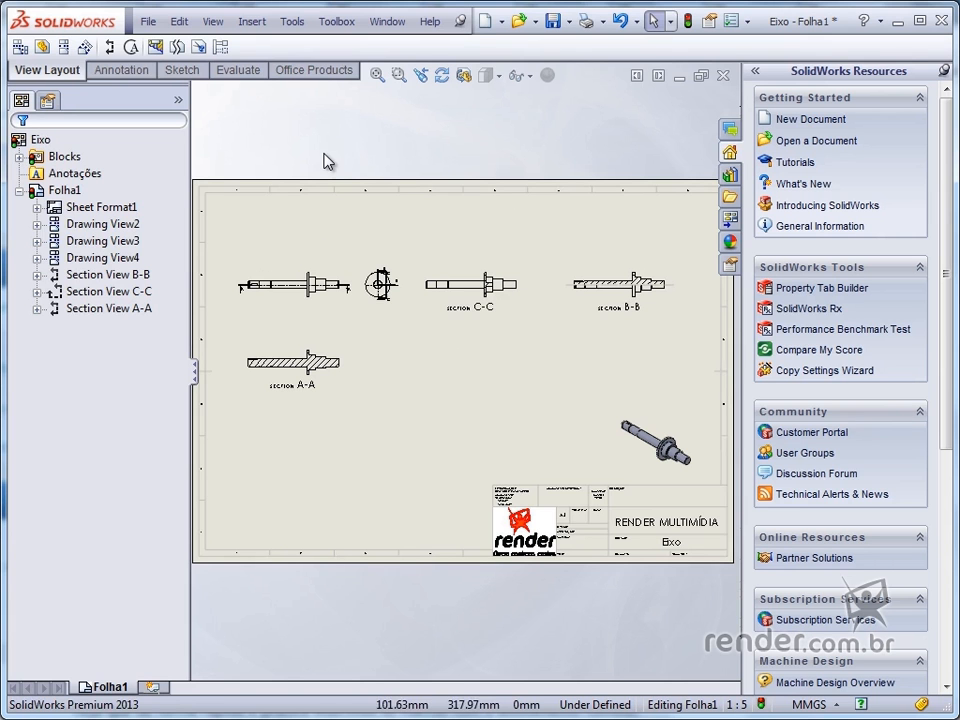
left_click(131, 48)
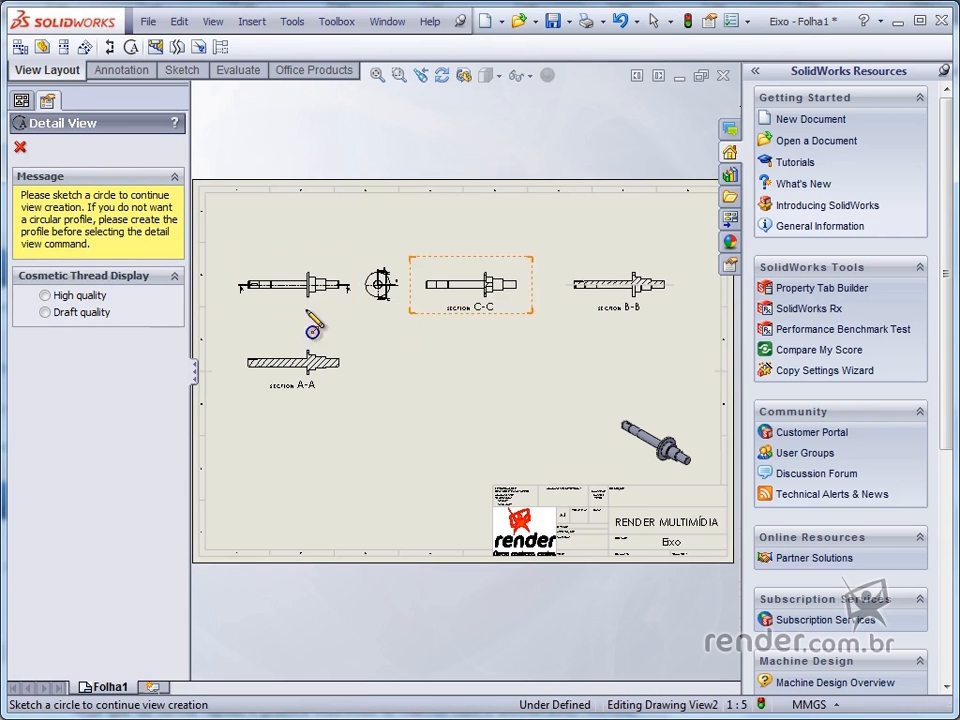
scroll(242, 315, "down", 5)
scroll(320, 344, "down", 10)
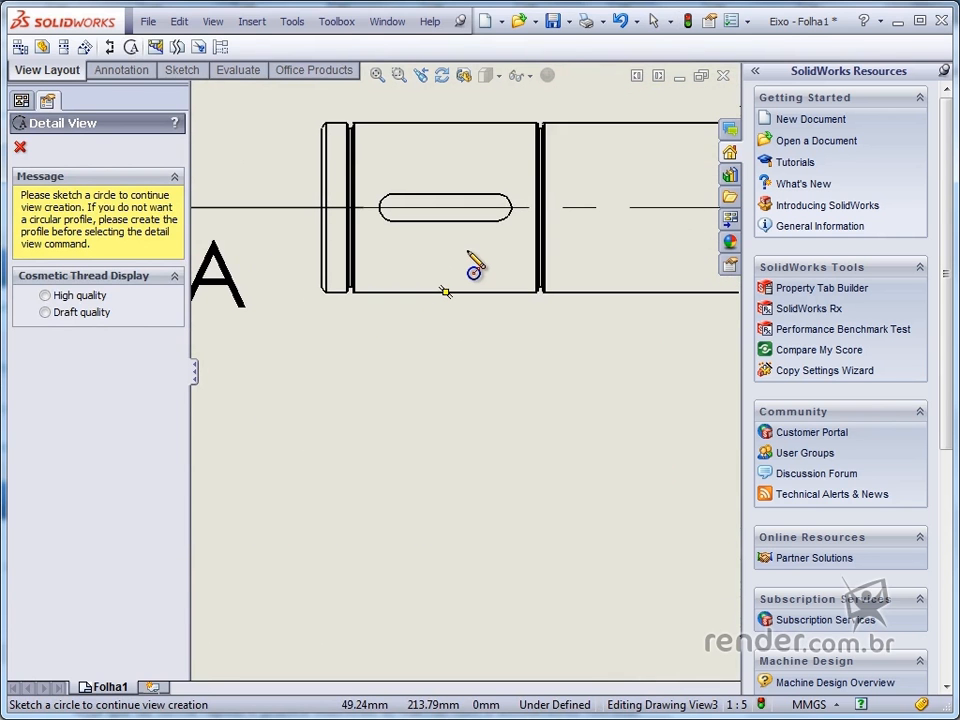
left_click(446, 207)
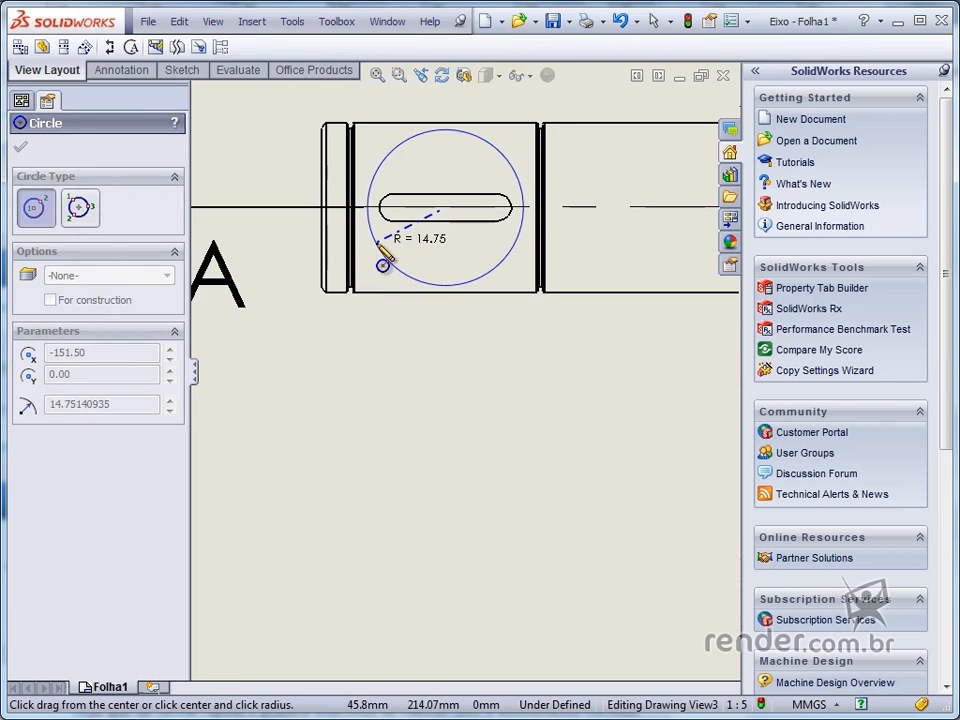
left_click(378, 245)
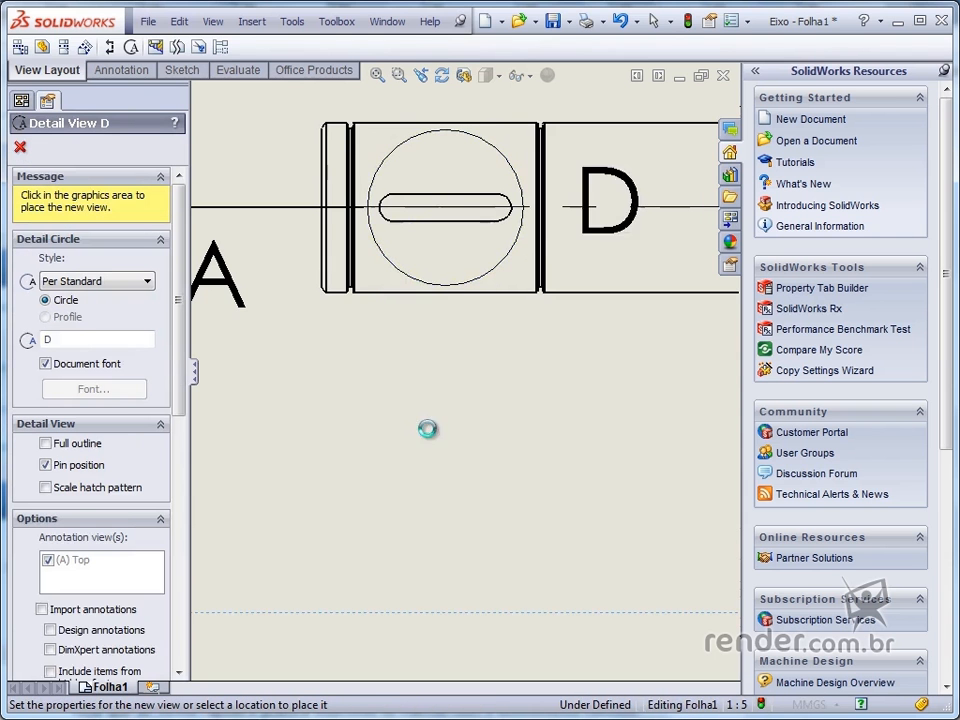
- Place the slot's detail view below the shaft's circular end view, beside Section A-A
scroll(430, 445, "up", 8)
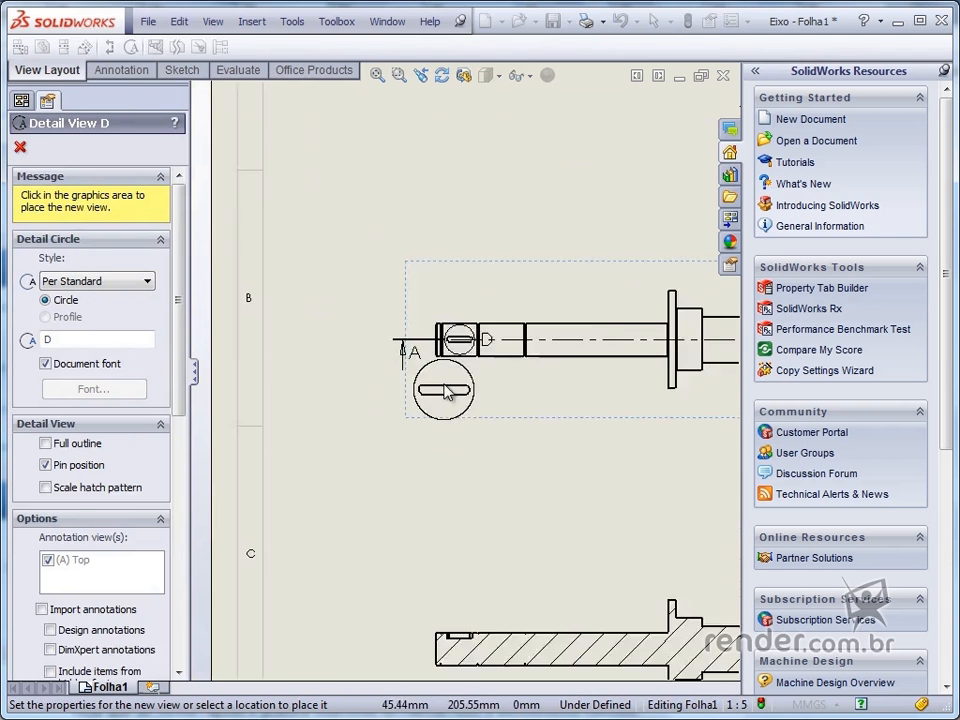
scroll(450, 395, "up", 4)
scroll(644, 449, "down", 6)
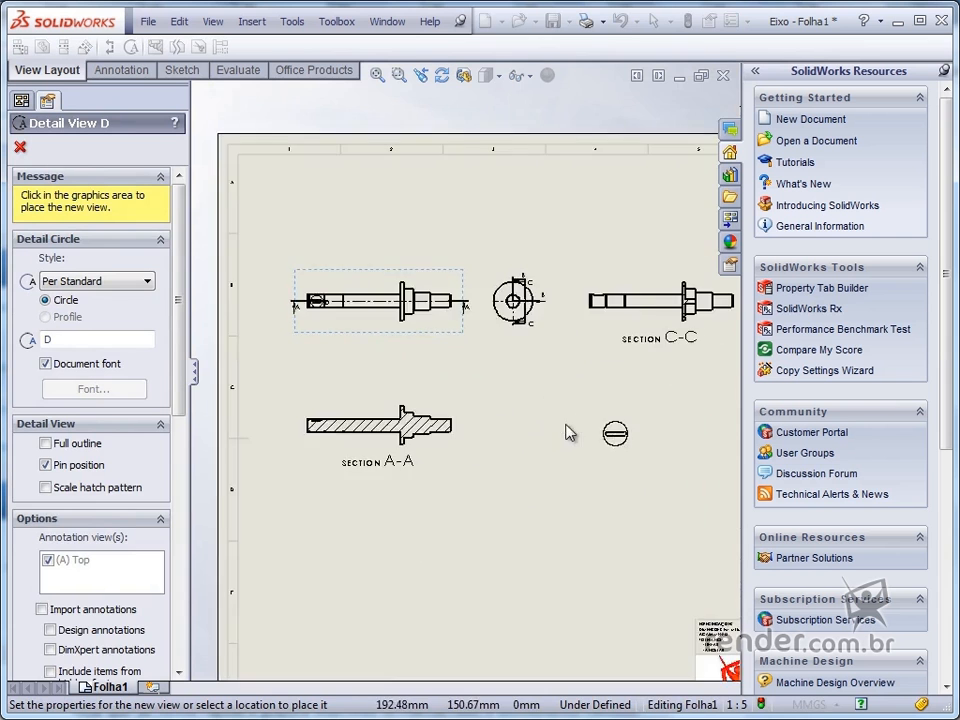
left_click(495, 410)
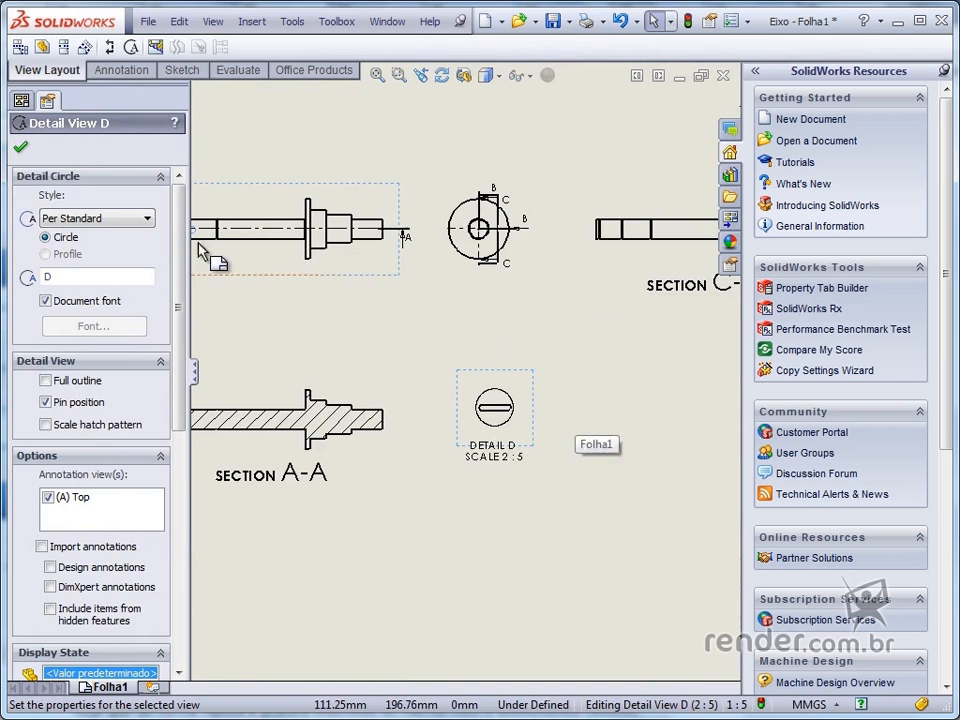
- Set the detail circle's style to With Leader and move its label D above the shaft
scroll(309, 309, "up", 3)
scroll(354, 304, "down", 7)
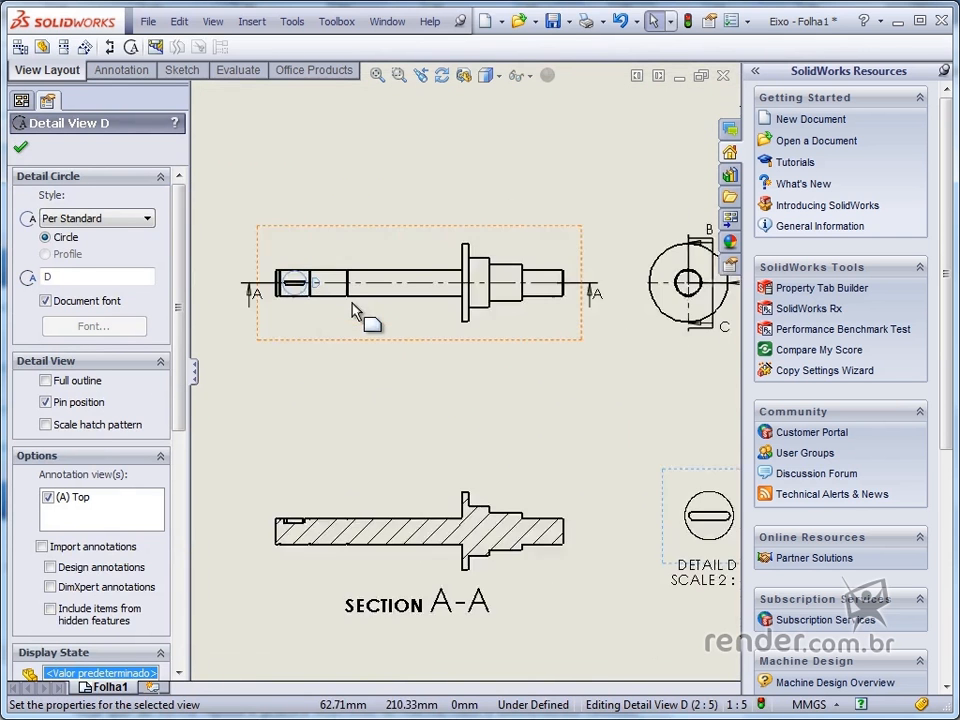
left_click(116, 221)
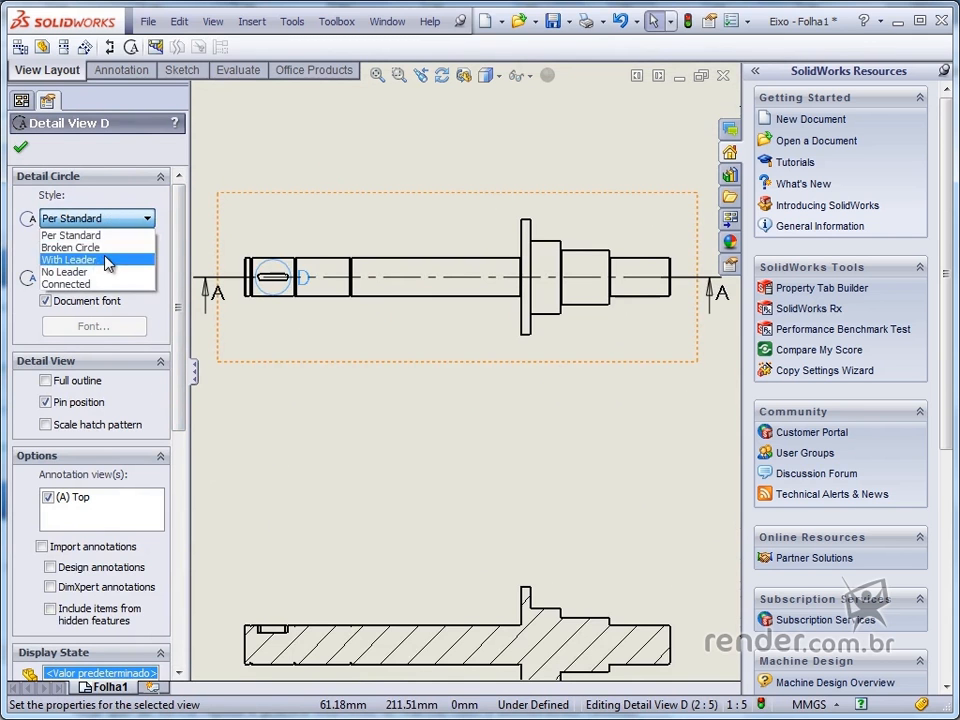
left_click(90, 257)
scroll(250, 280, "down", 4)
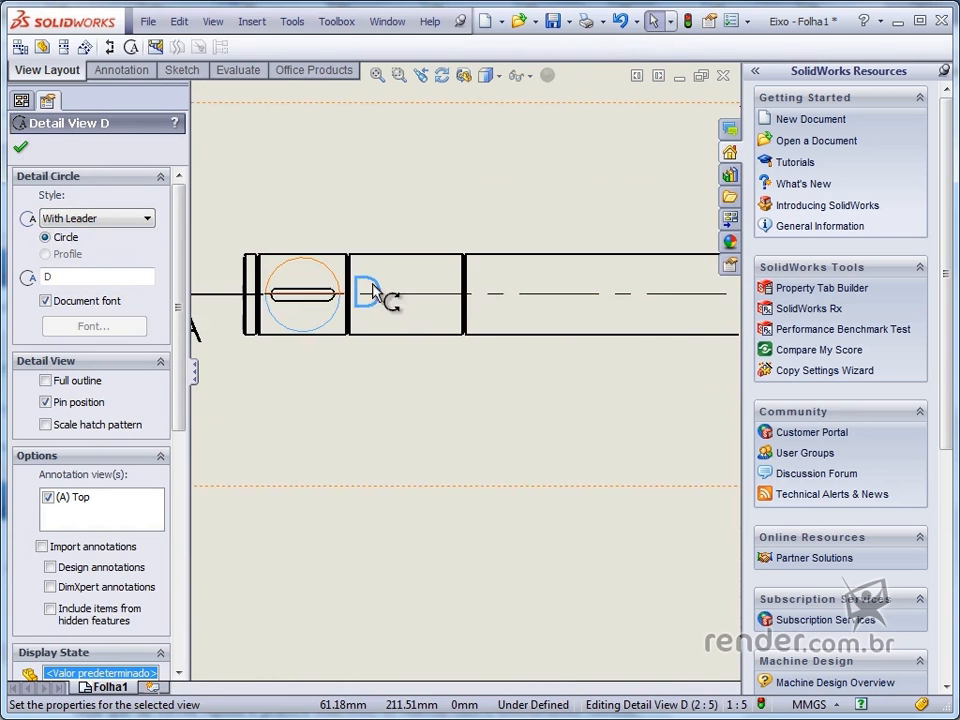
left_click_drag(367, 292, 448, 189)
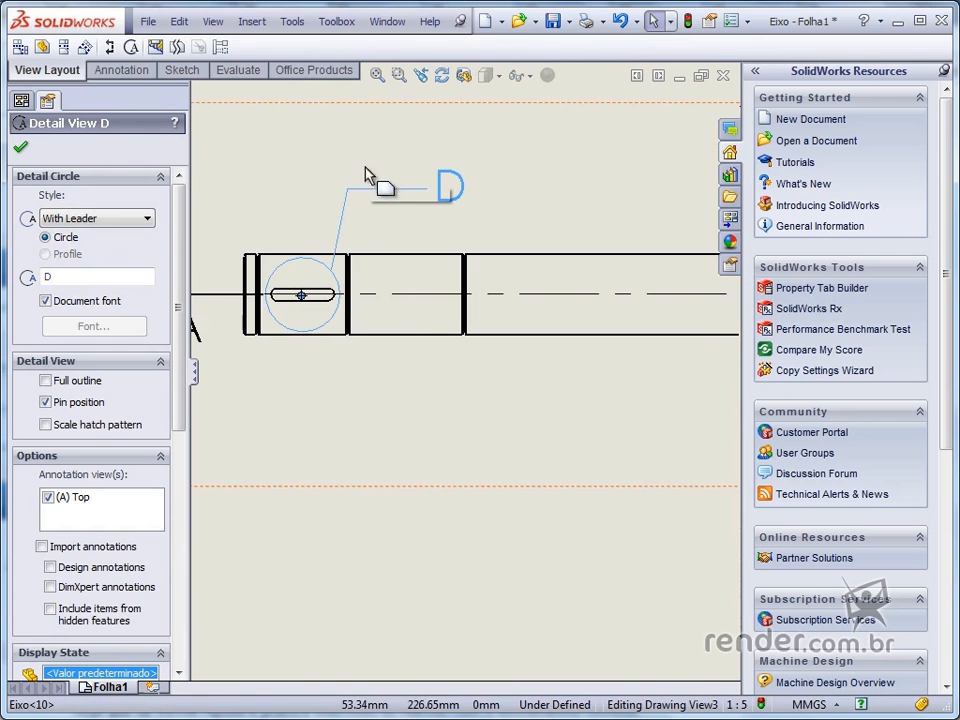
scroll(345, 362, "up", 3)
scroll(345, 360, "up", 8)
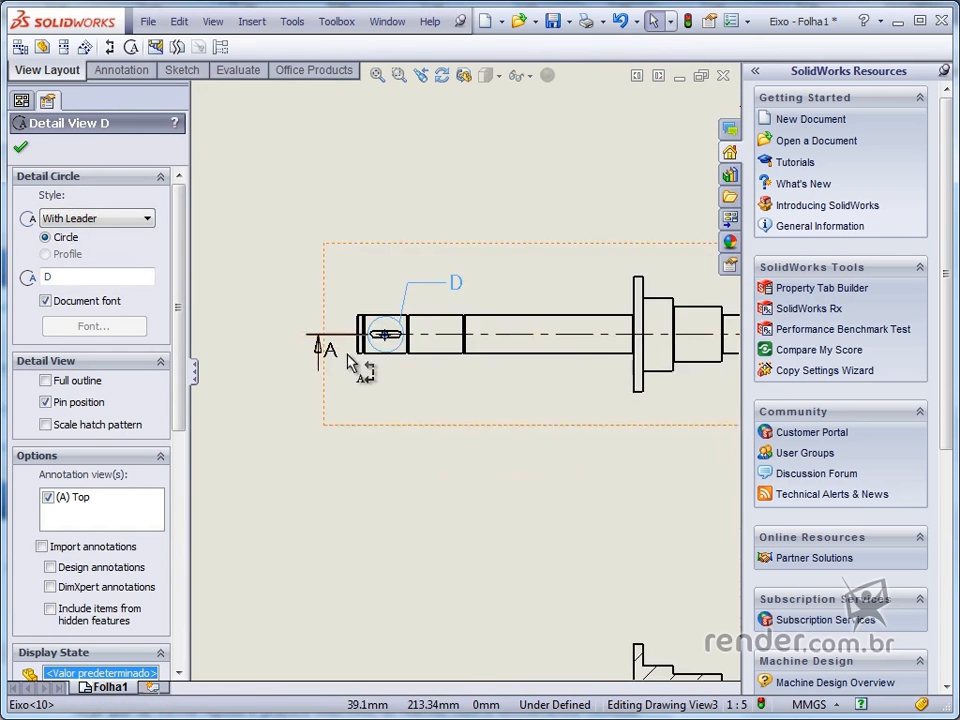
scroll(660, 507, "down", 5)
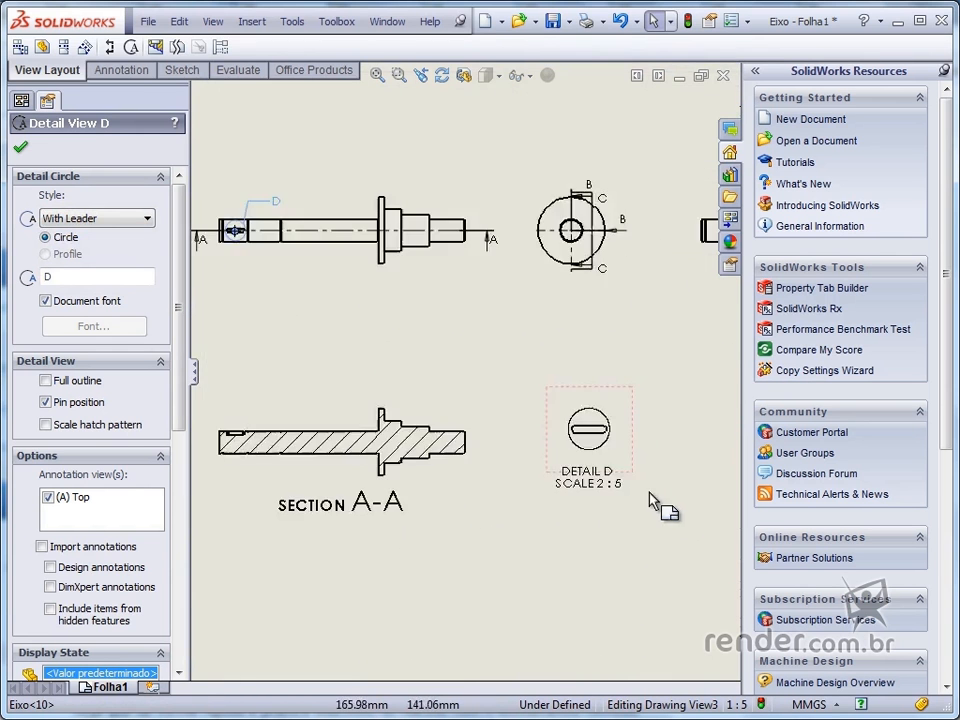
left_click(546, 476)
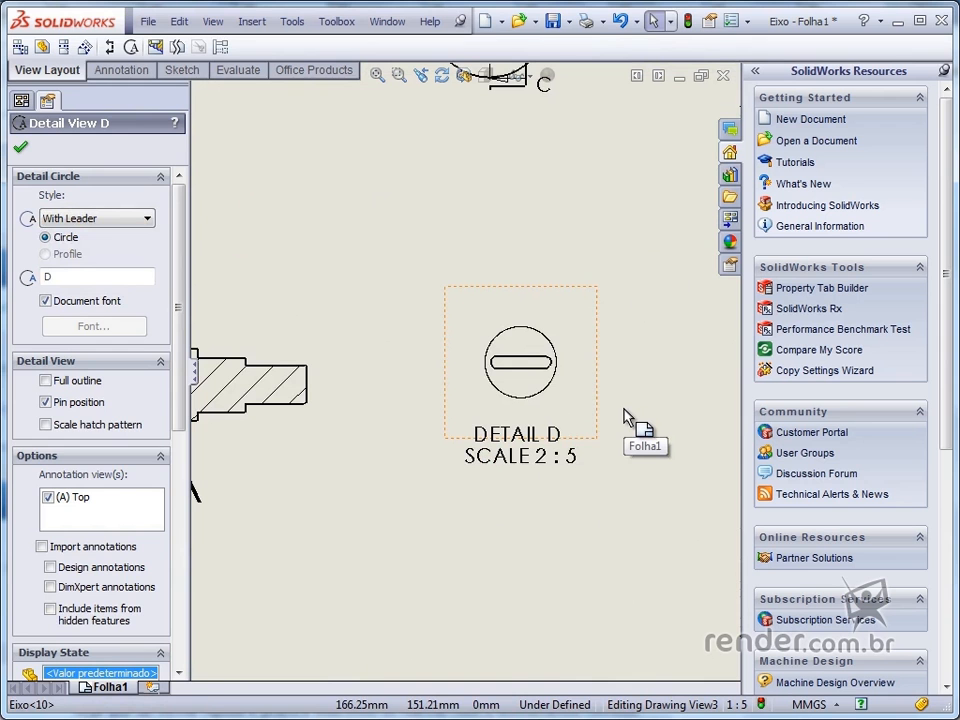
left_click(627, 413)
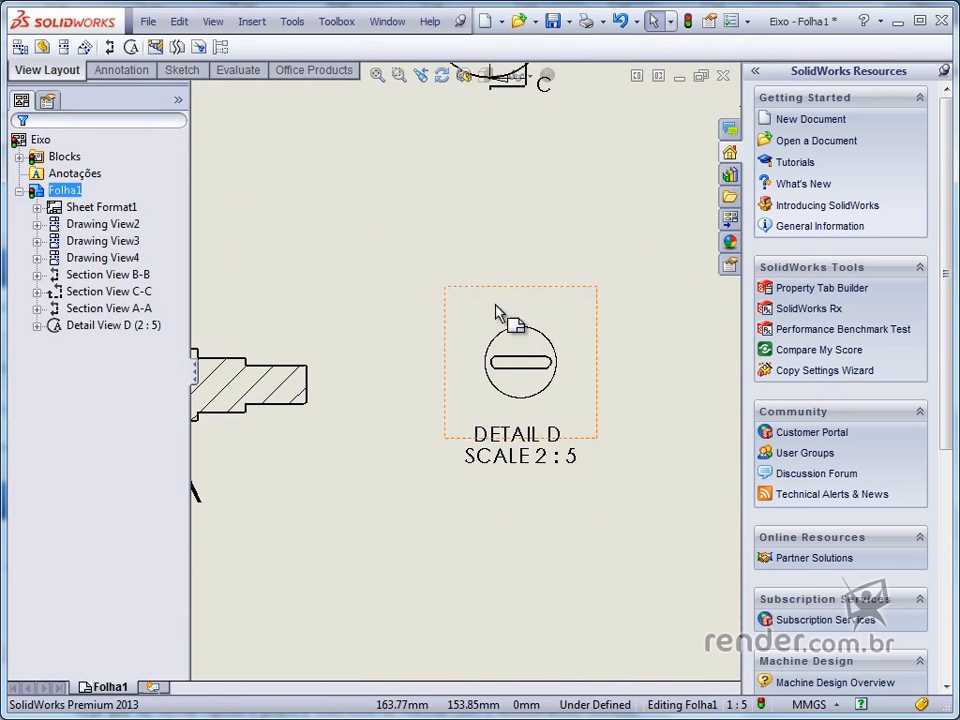
- Add a single center mark to the slot in Detail D
left_click(122, 71)
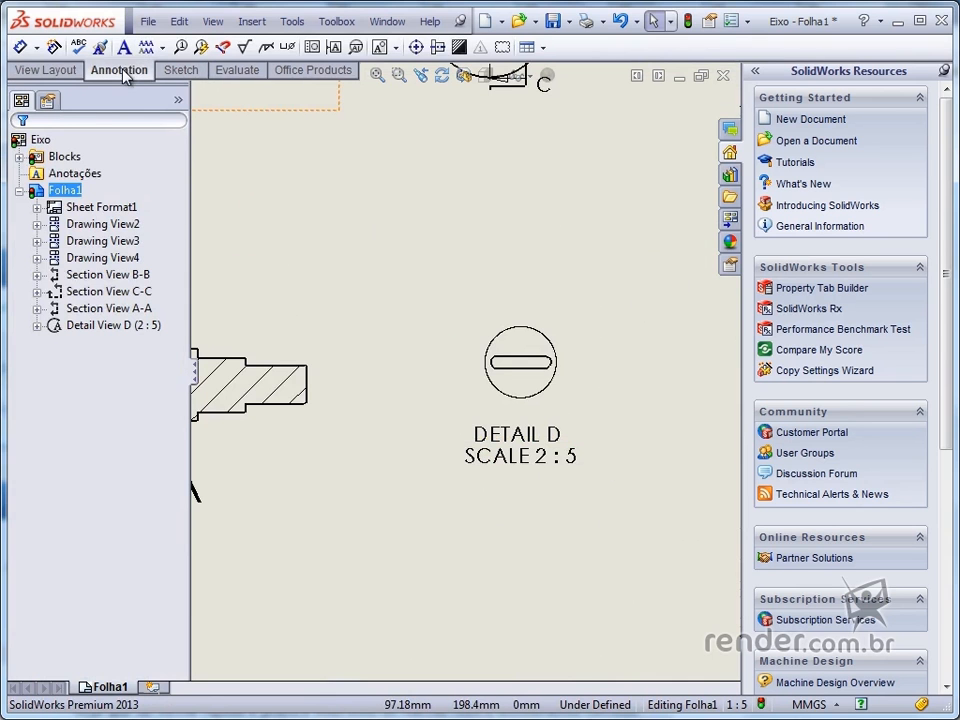
left_click(437, 48)
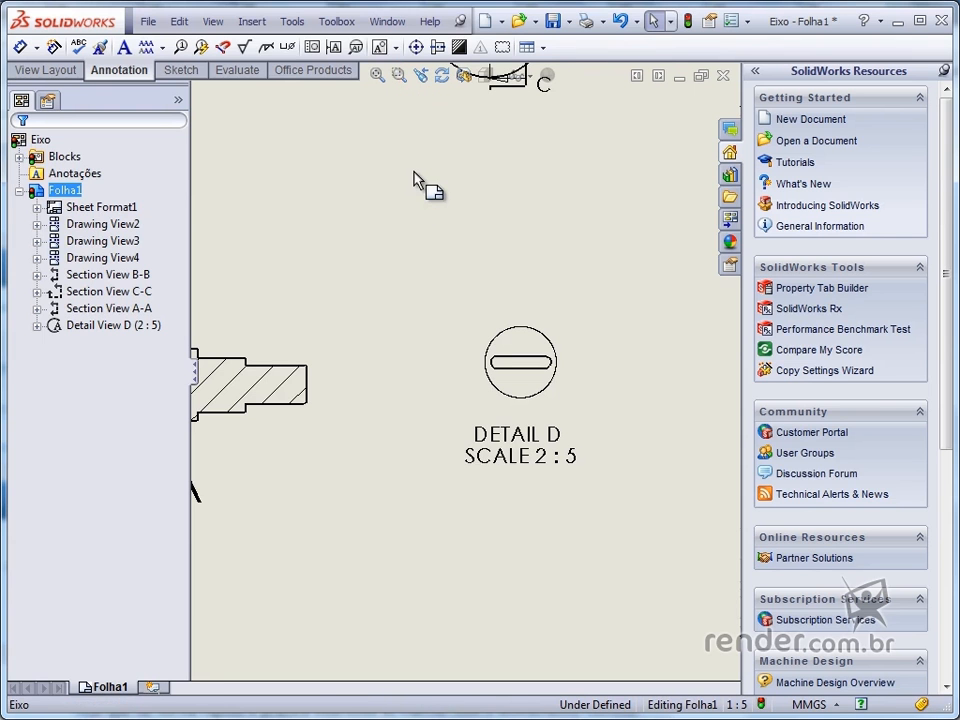
left_click(416, 48)
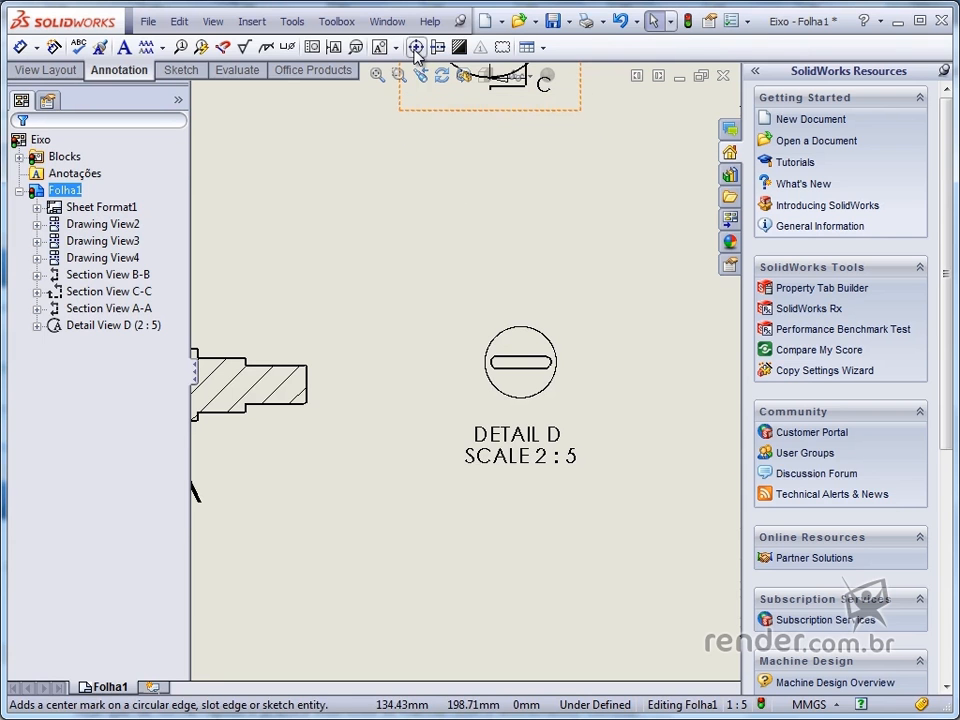
scroll(497, 368, "down", 5)
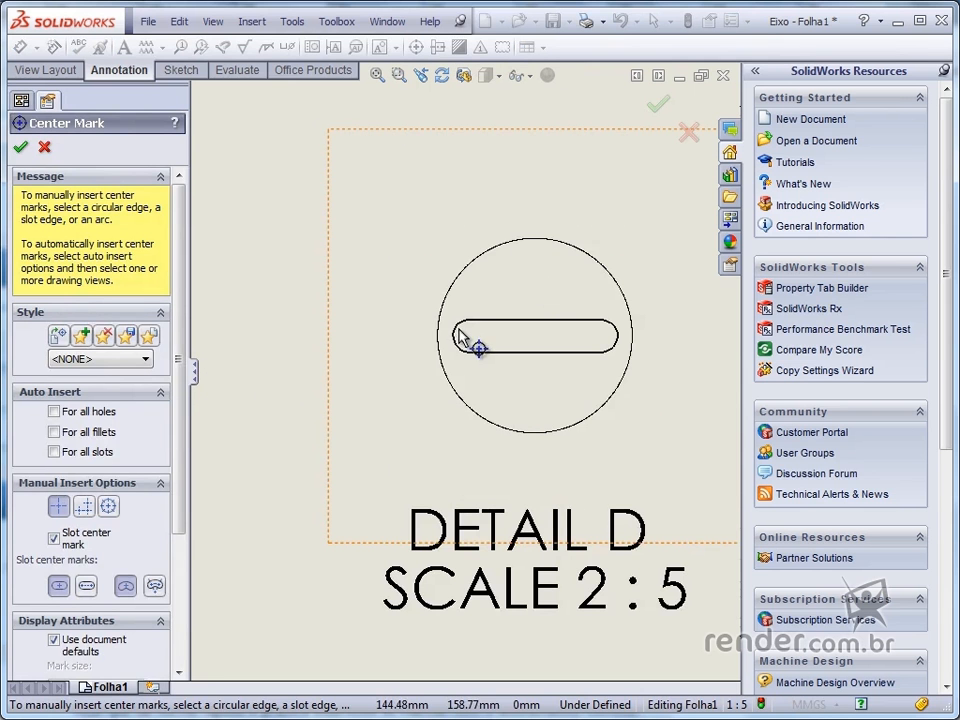
left_click(460, 344)
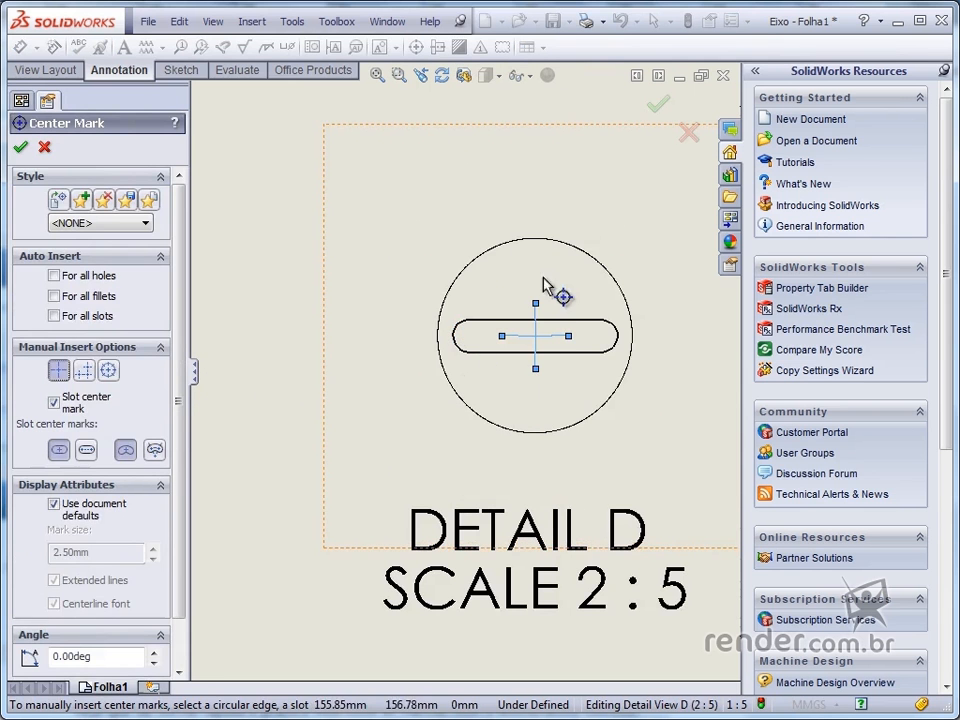
- Add a circular center mark to the outer circle of the shaft's end view and finish the Center Mark command
scroll(440, 342, "up", 1)
scroll(404, 334, "up", 5)
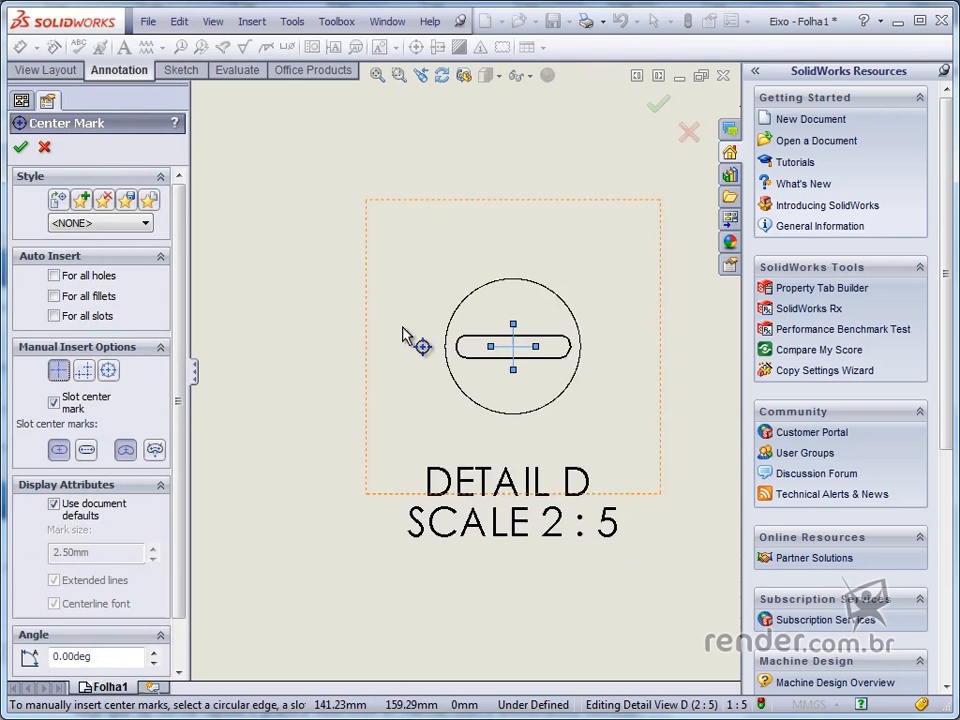
scroll(410, 335, "up", 2)
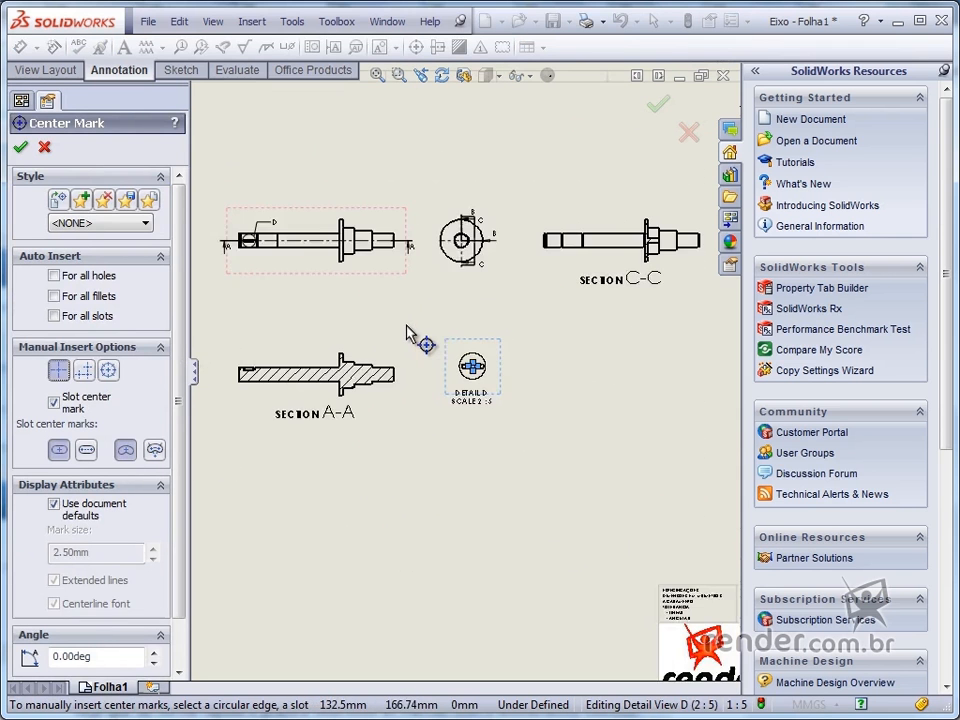
scroll(420, 300, "down", 5)
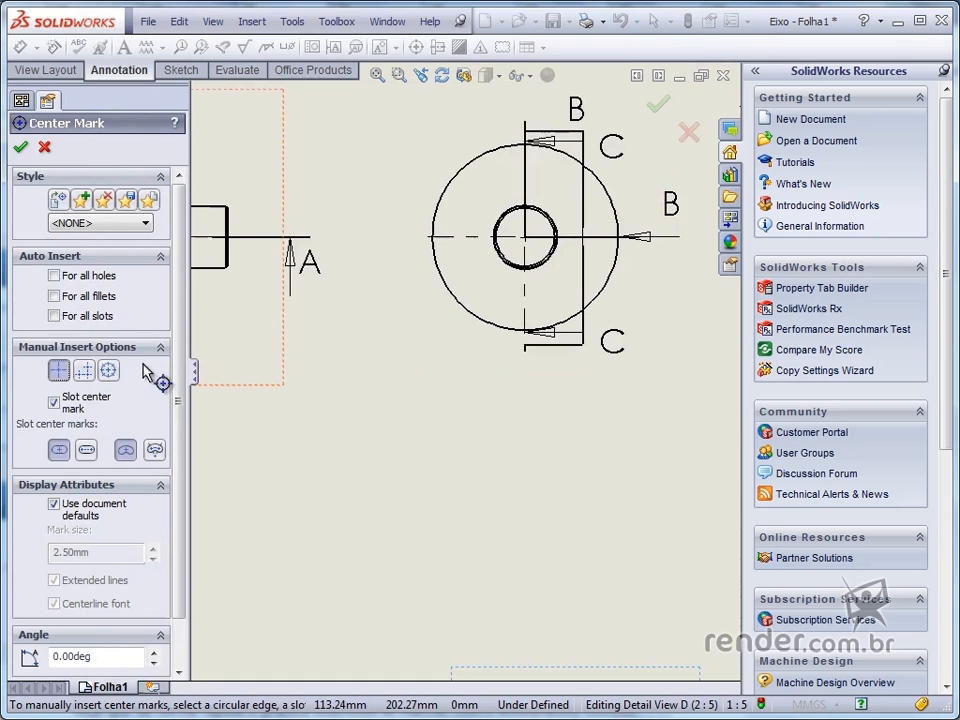
left_click(108, 371)
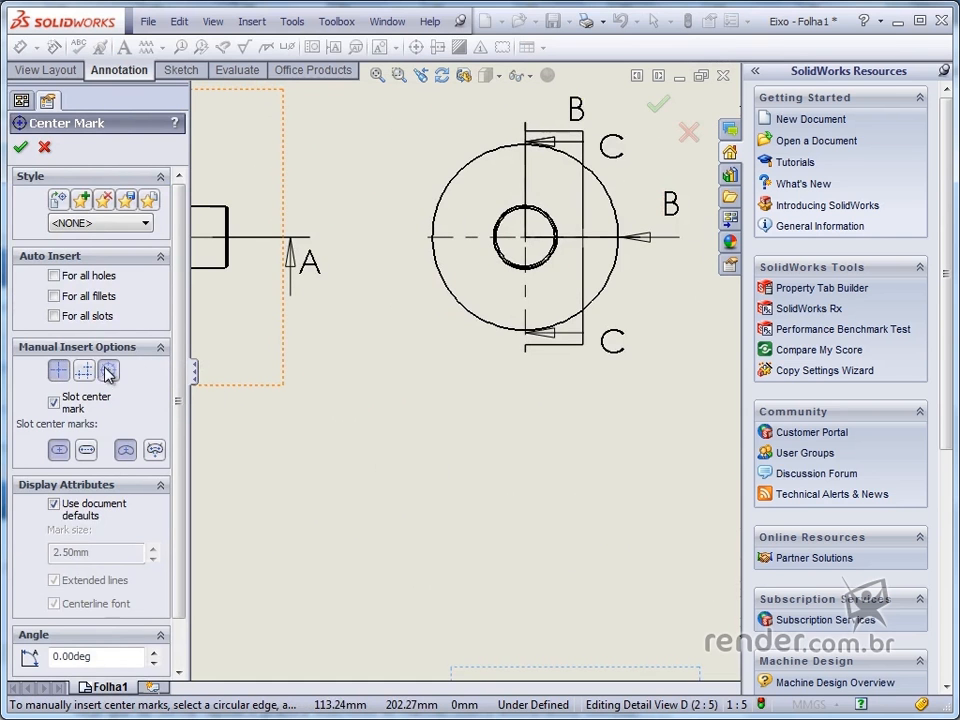
scroll(505, 187, "down", 4)
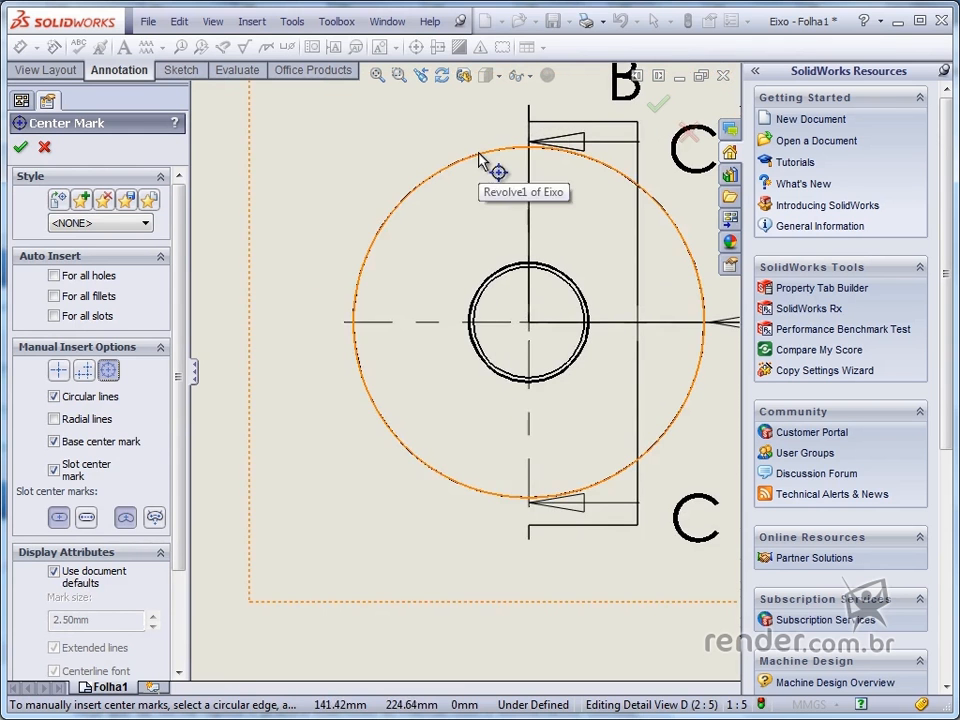
left_click(479, 157)
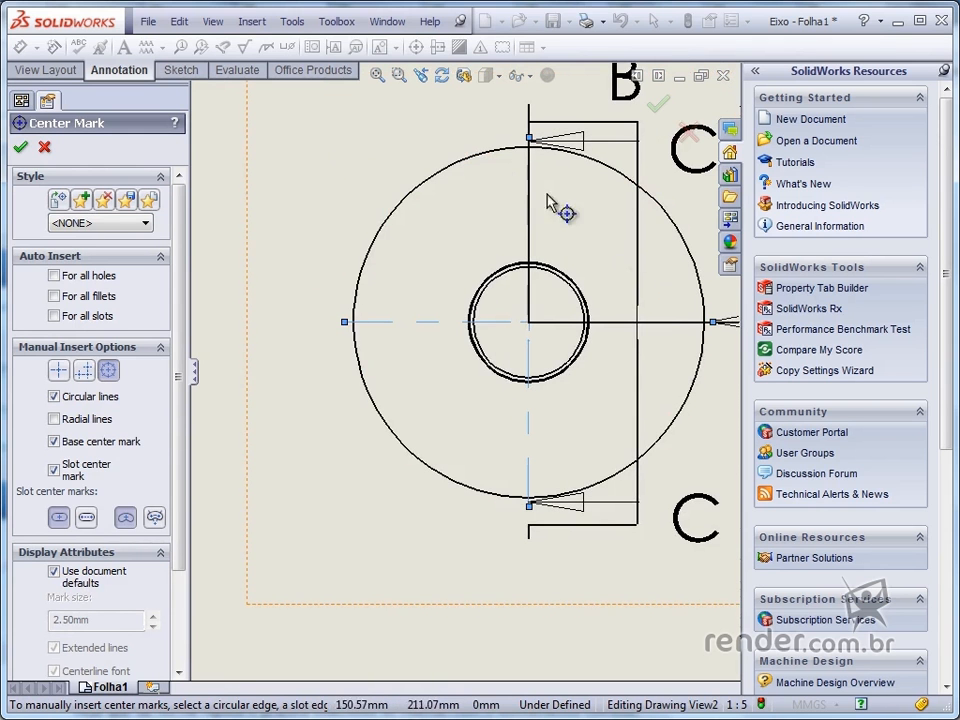
scroll(381, 310, "up", 8)
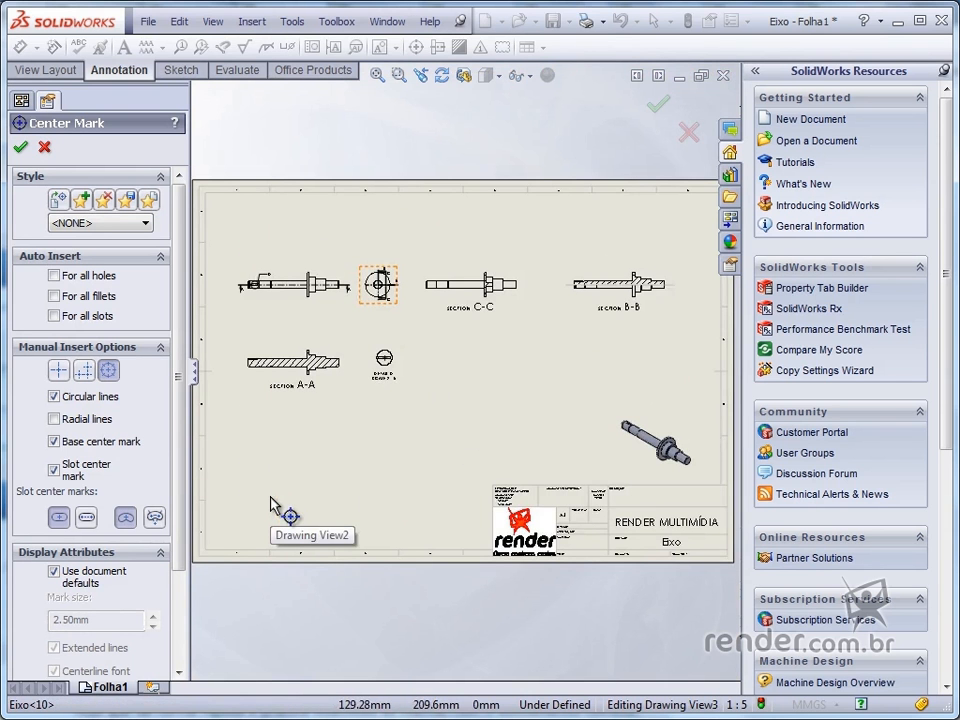
scroll(385, 293, "down", 6)
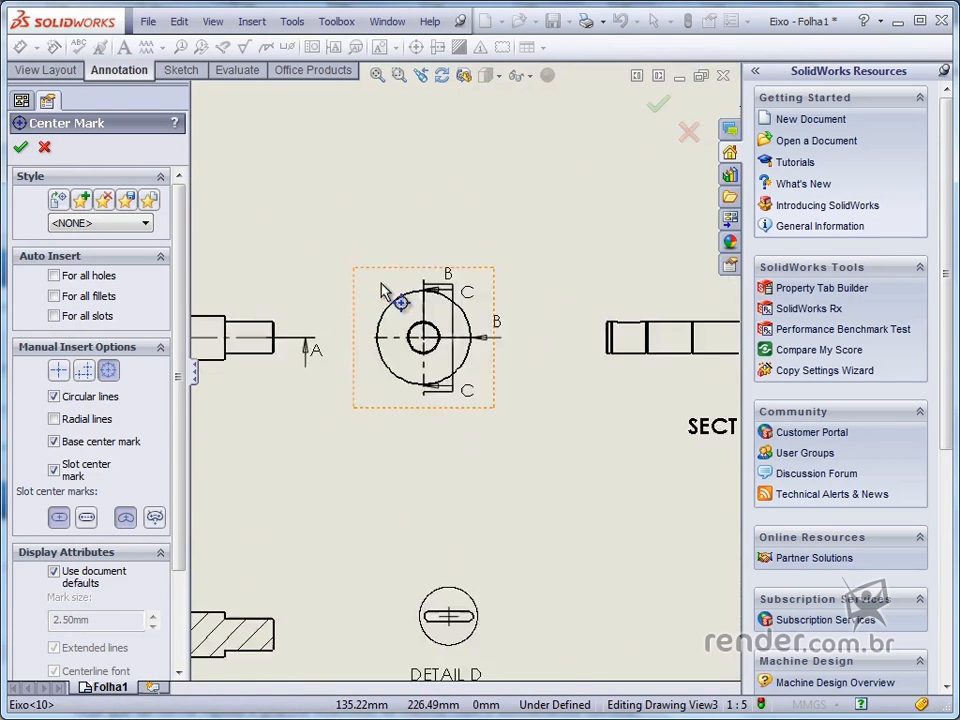
scroll(381, 290, "down", 3)
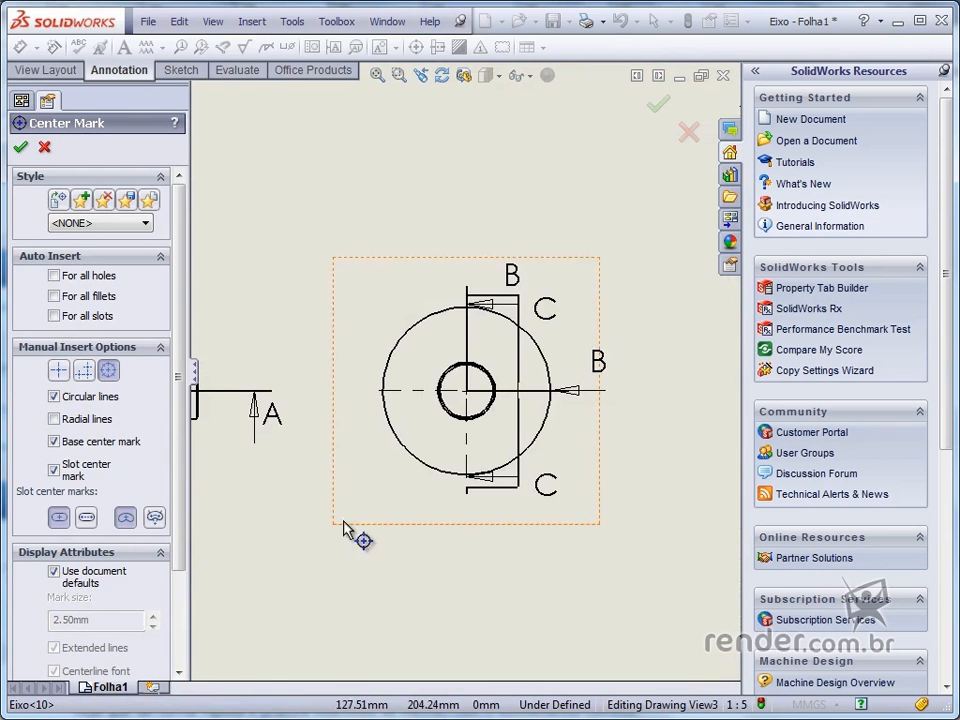
scroll(364, 525, "up", 4)
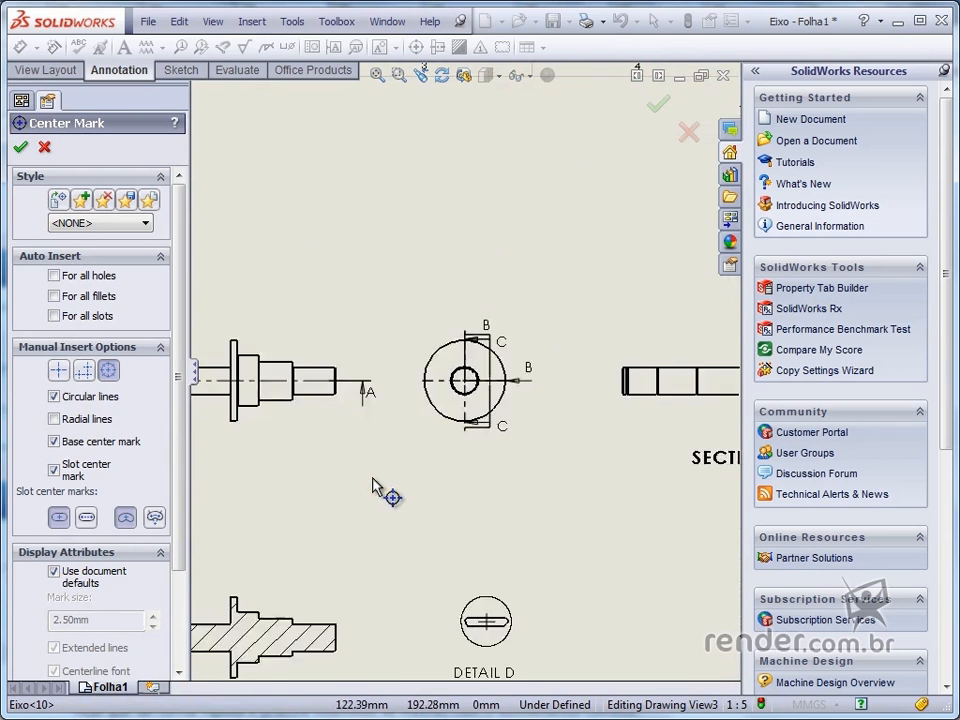
scroll(372, 487, "up", 3)
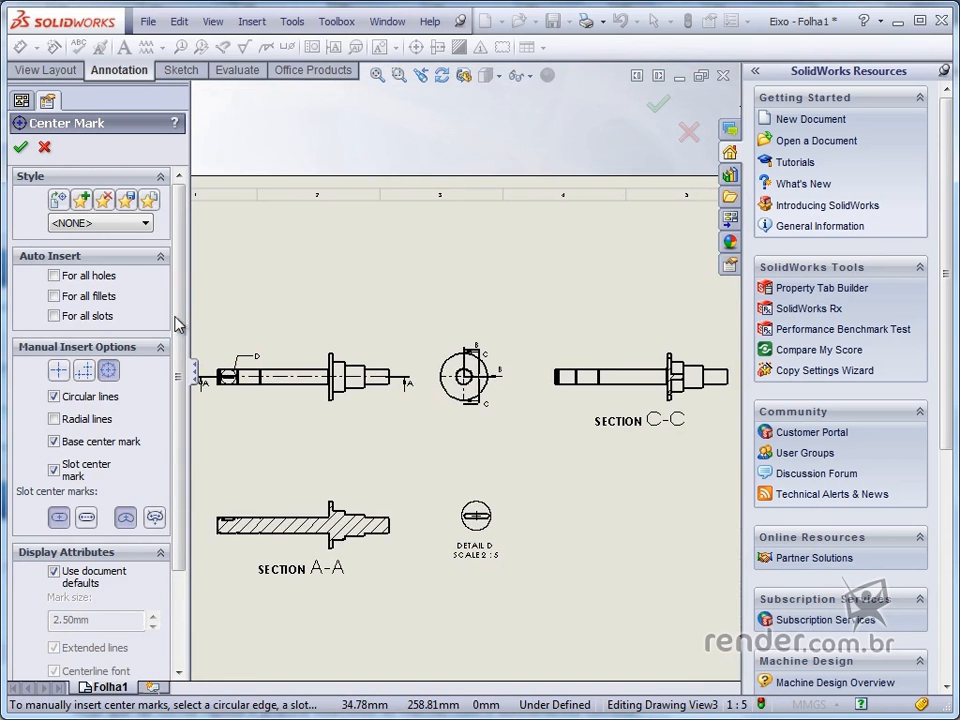
left_click_drag(176, 323, 190, 465)
left_click_drag(190, 405, 186, 281)
left_click(20, 147)
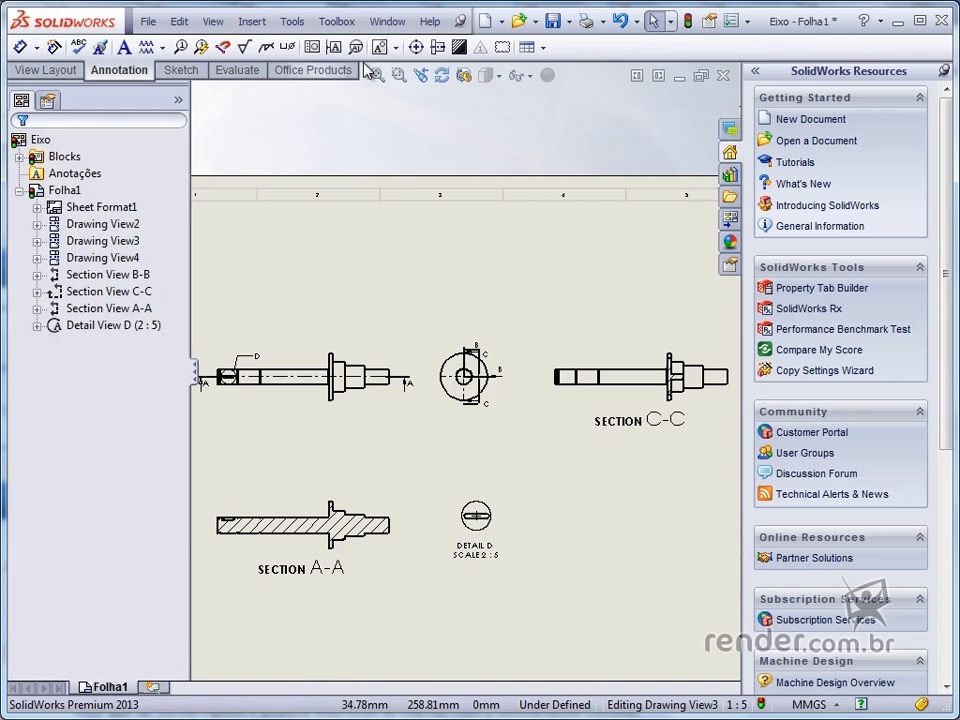
- In the Peça drawing, automatically insert center marks for all holes and fillets of the front view
left_click(386, 21)
left_click(424, 205)
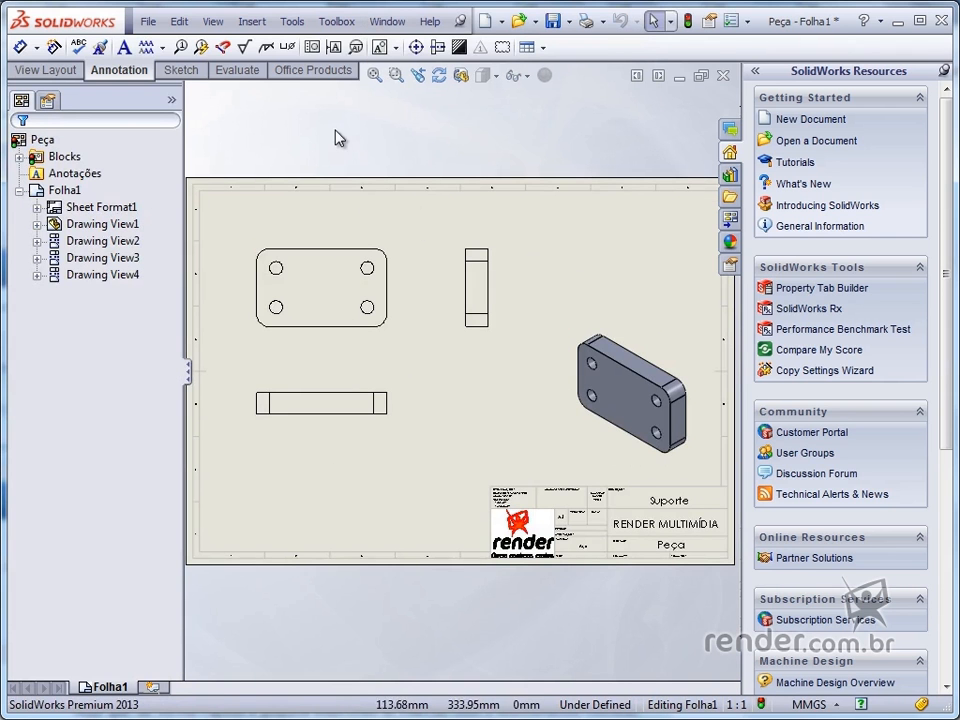
left_click(416, 47)
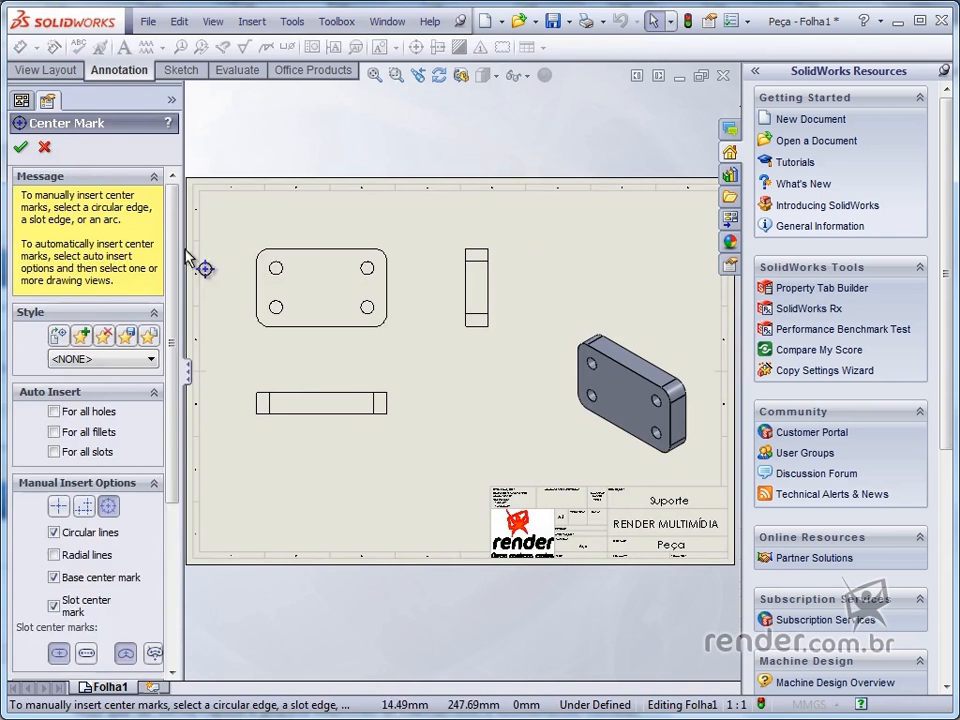
scroll(70, 360, "down", 3)
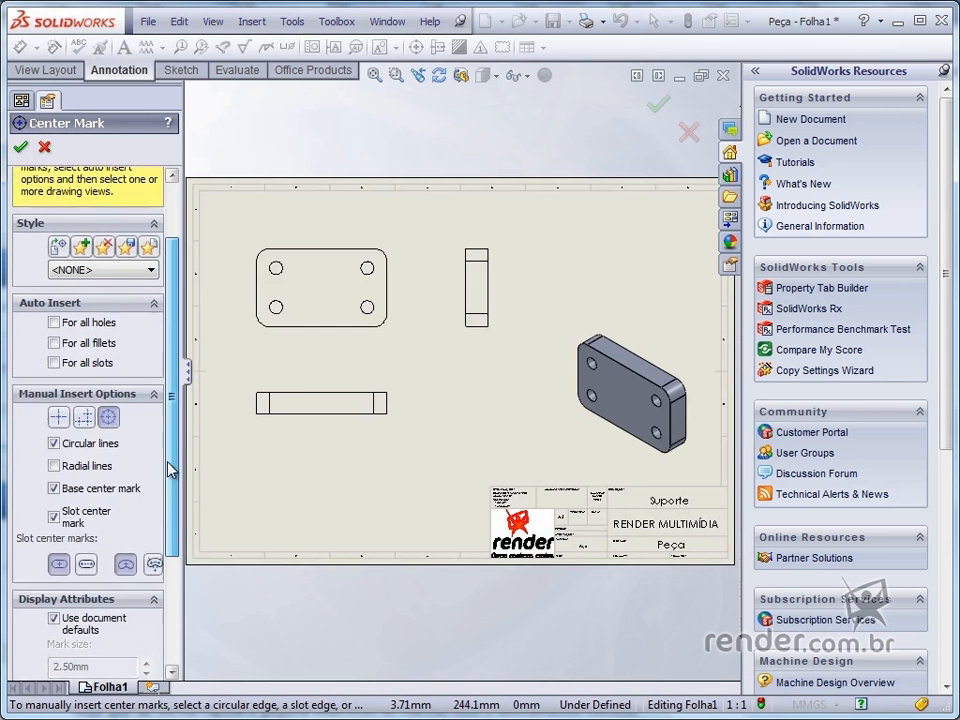
left_click(54, 318)
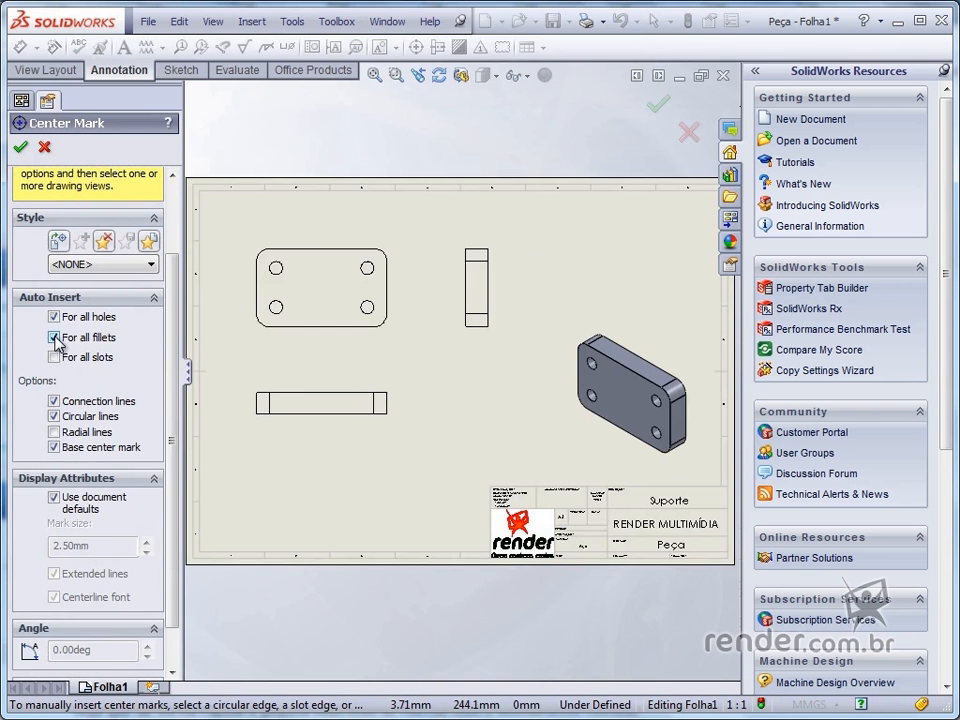
left_click(268, 334)
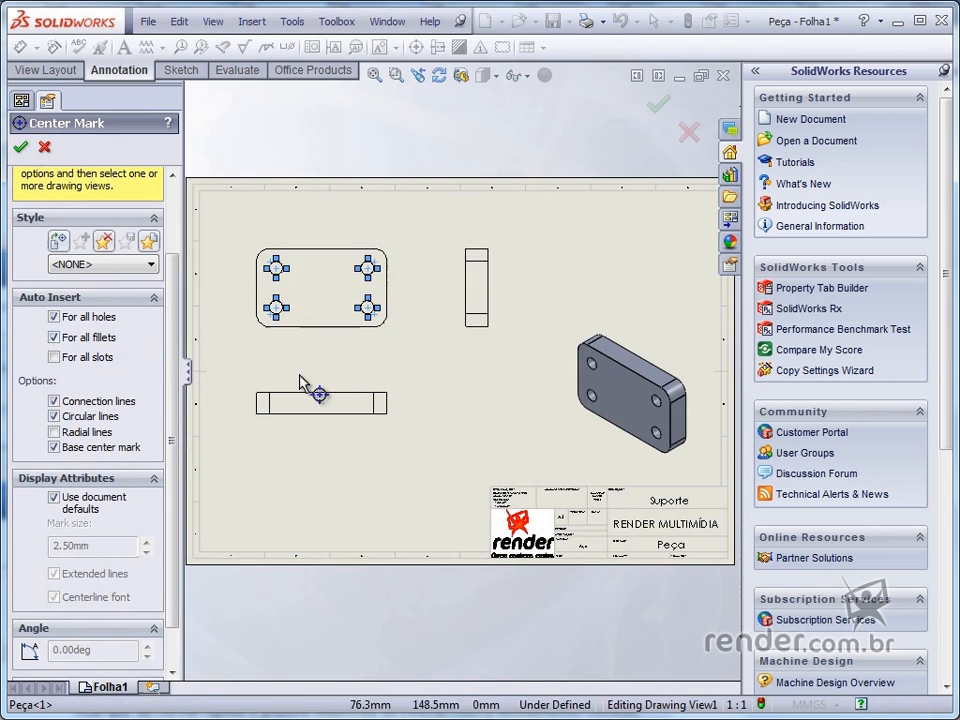
scroll(415, 288, "down", 2)
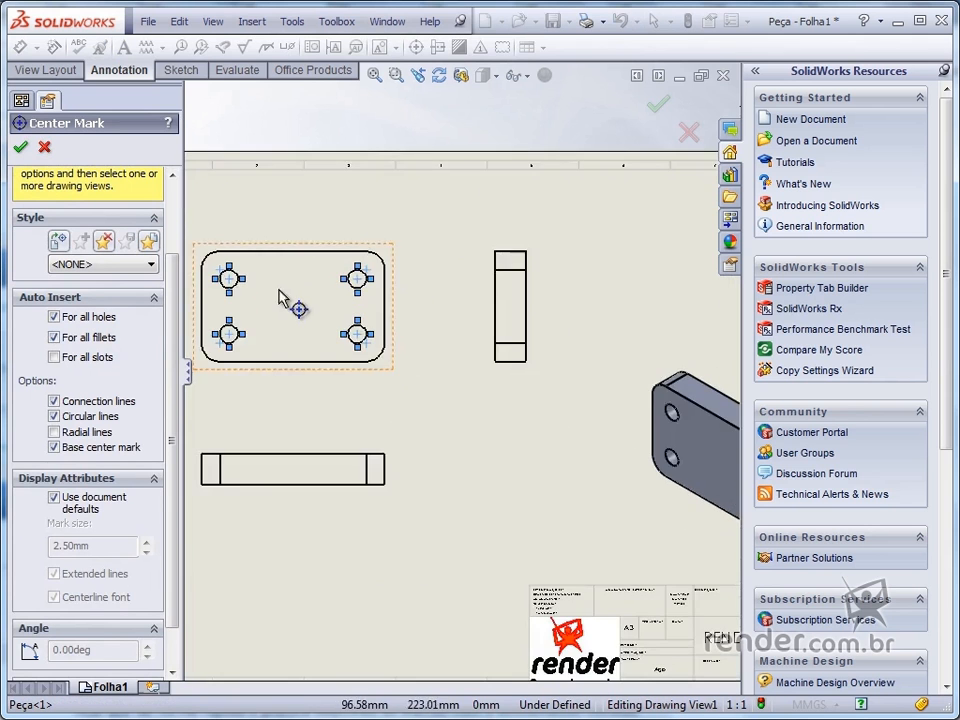
scroll(285, 298, "down", 2)
scroll(310, 291, "up", 1)
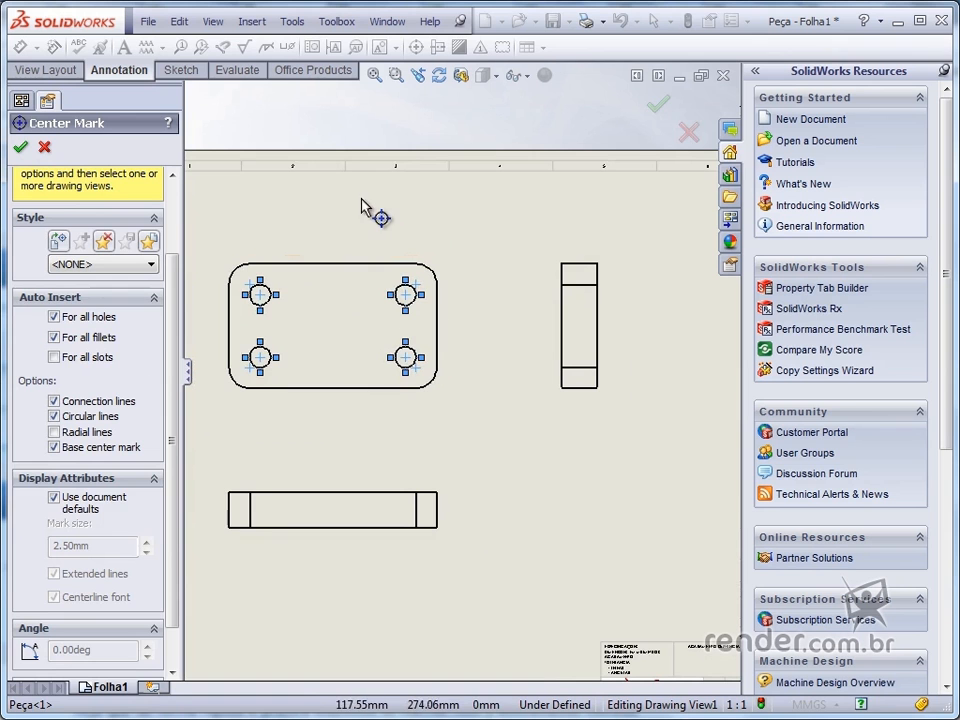
left_click(657, 104)
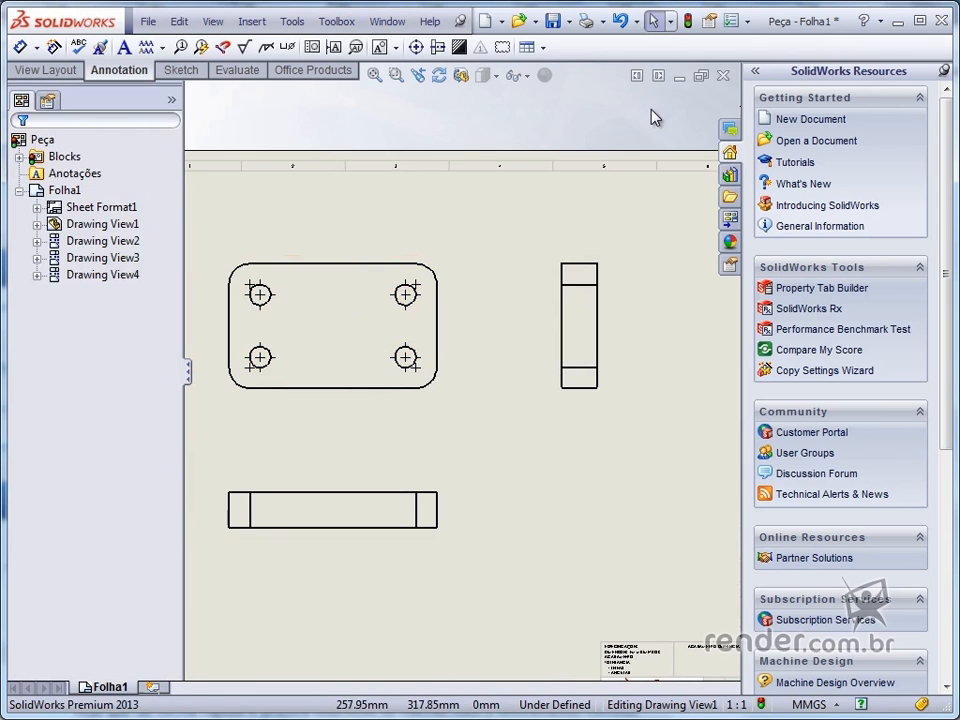
- Add a centerline midway between the long edges of both the side view and the lower view of the plate
left_click(438, 47)
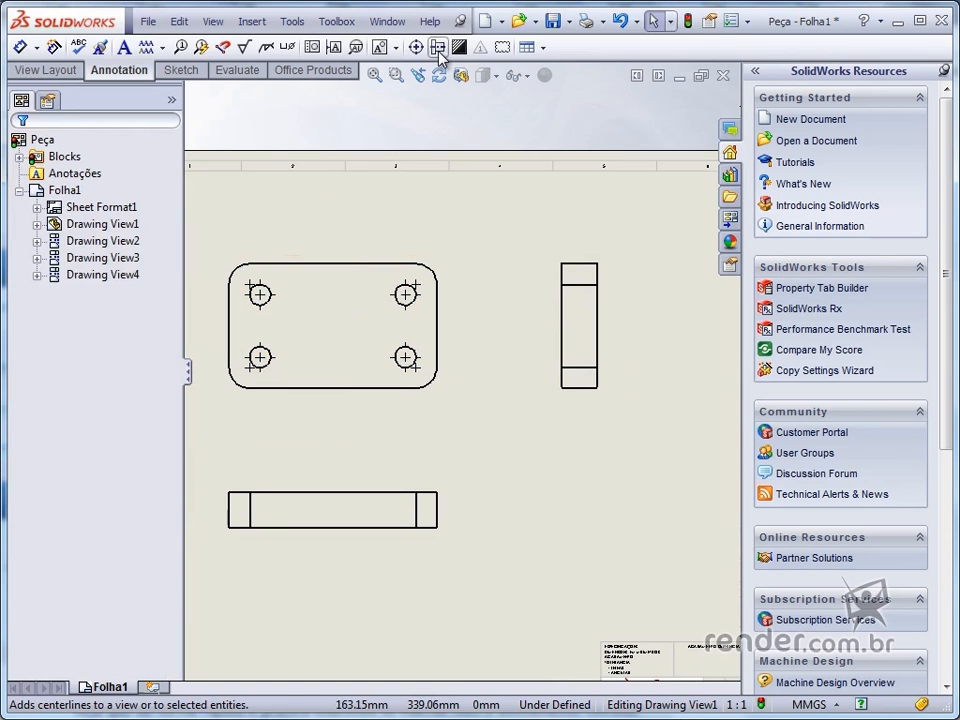
left_click(562, 337)
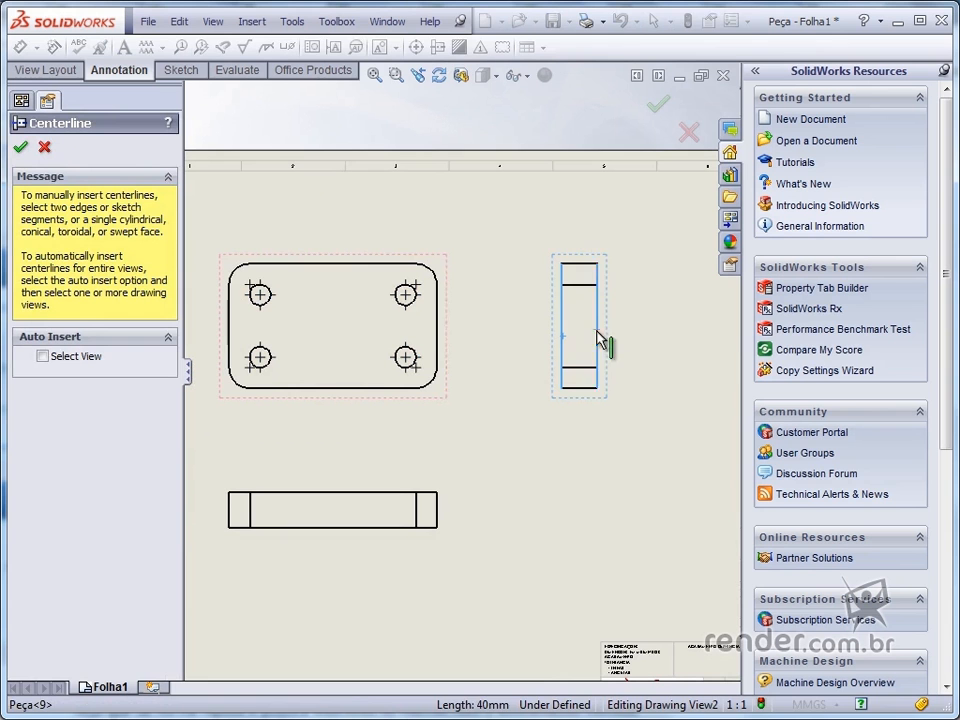
left_click(598, 340)
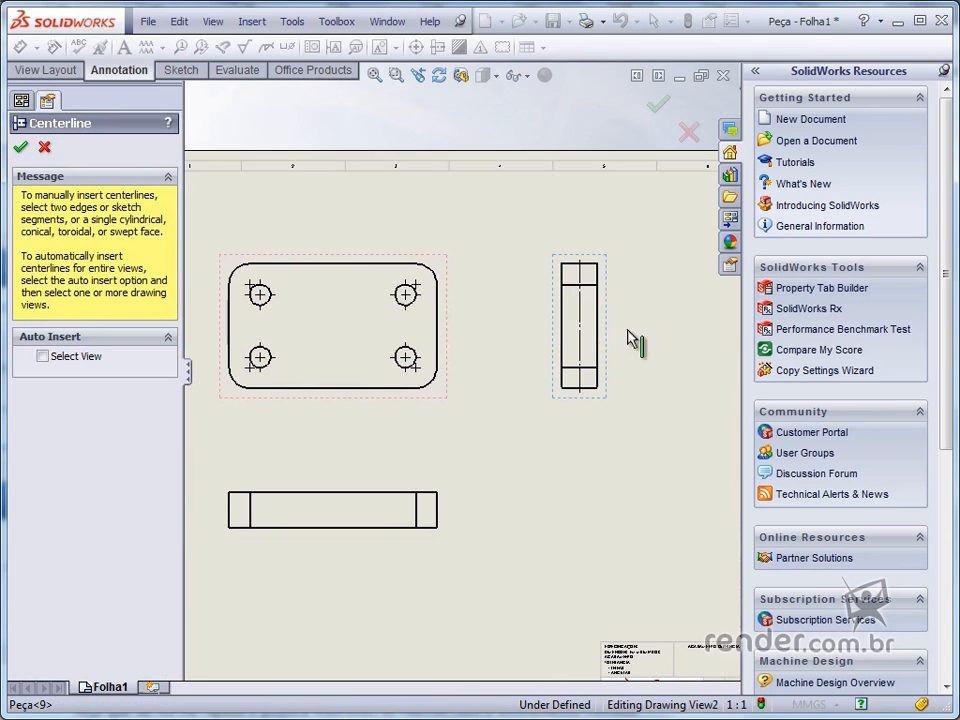
left_click(372, 493)
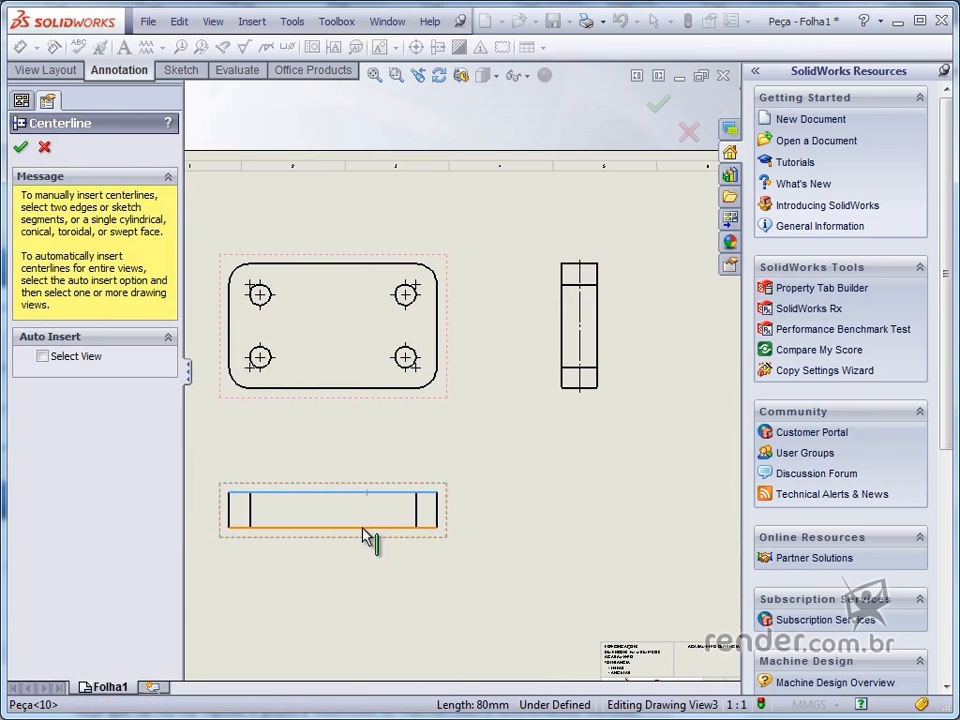
left_click(362, 528)
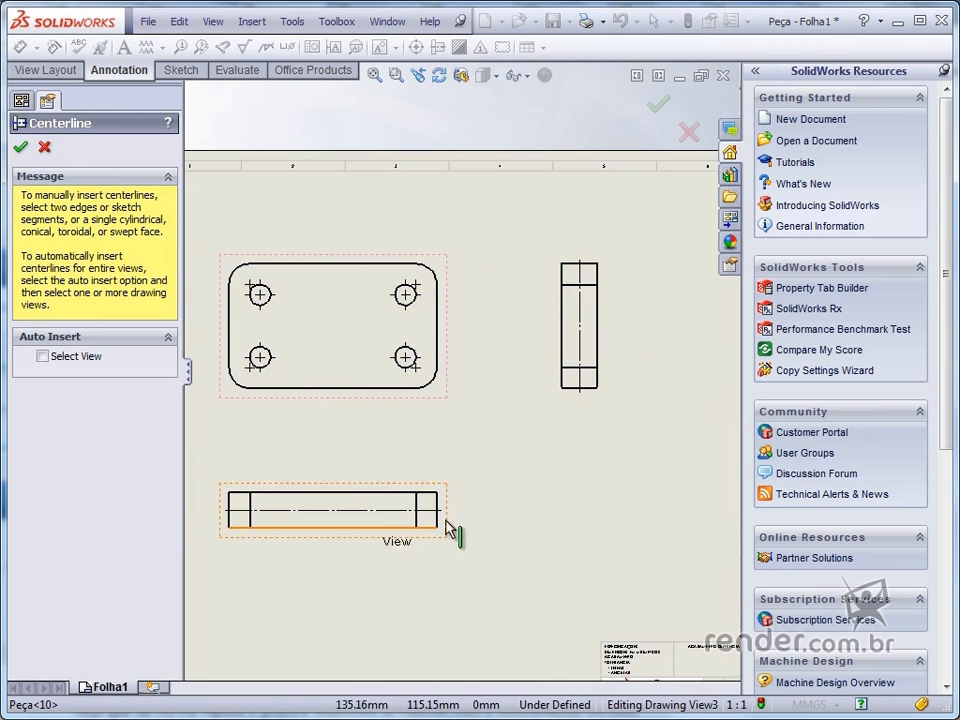
left_click(655, 106)
- Switch to the Eixo drawing and start the Centerline command there
left_click(396, 22)
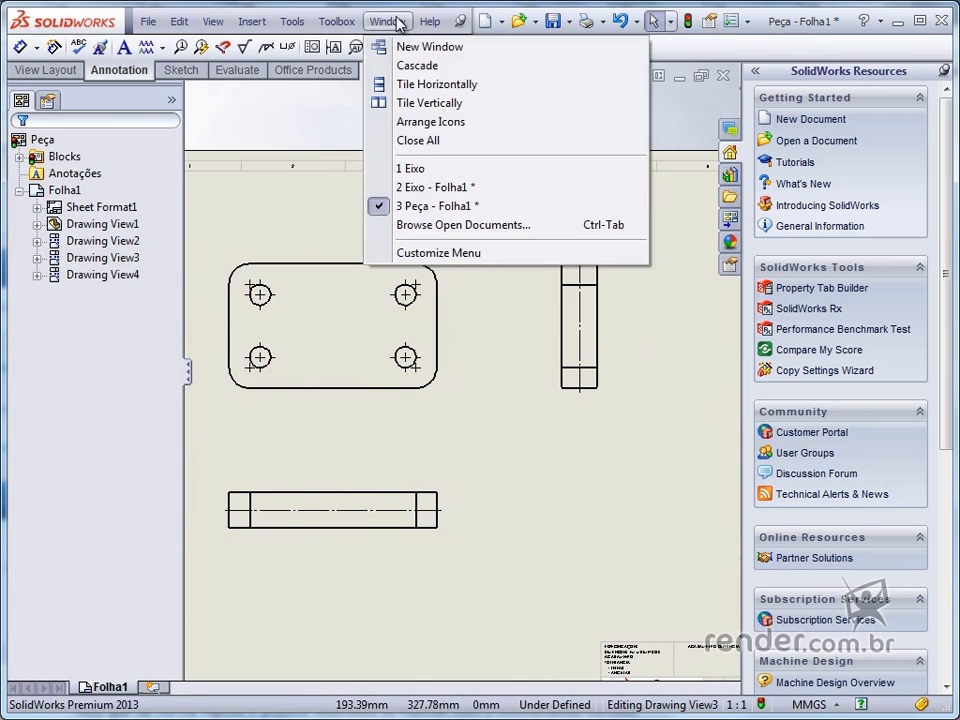
left_click(410, 187)
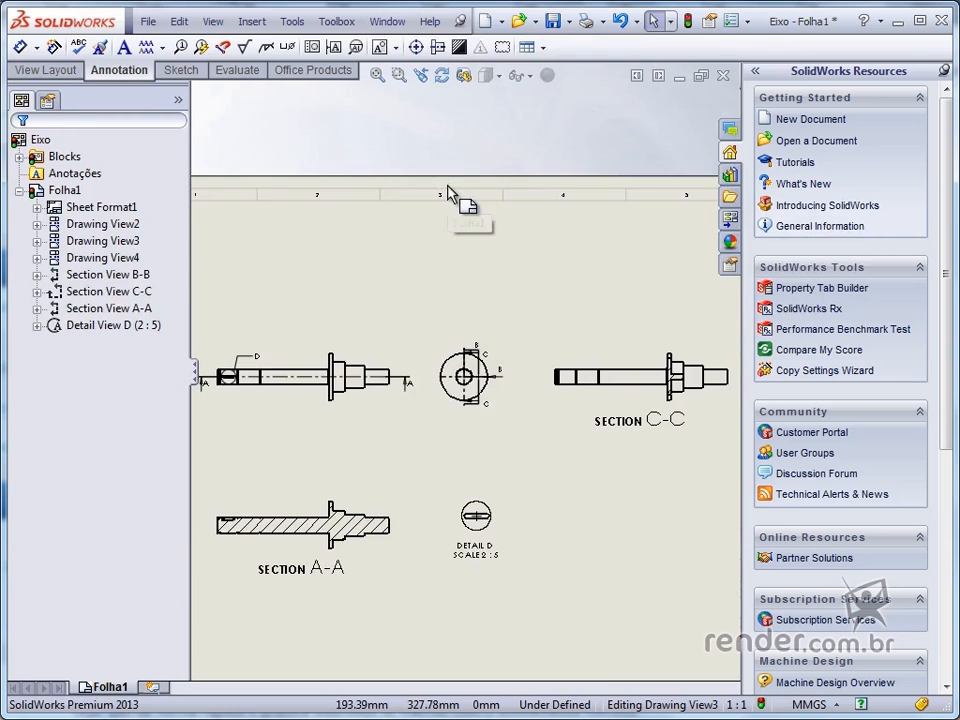
left_click(437, 47)
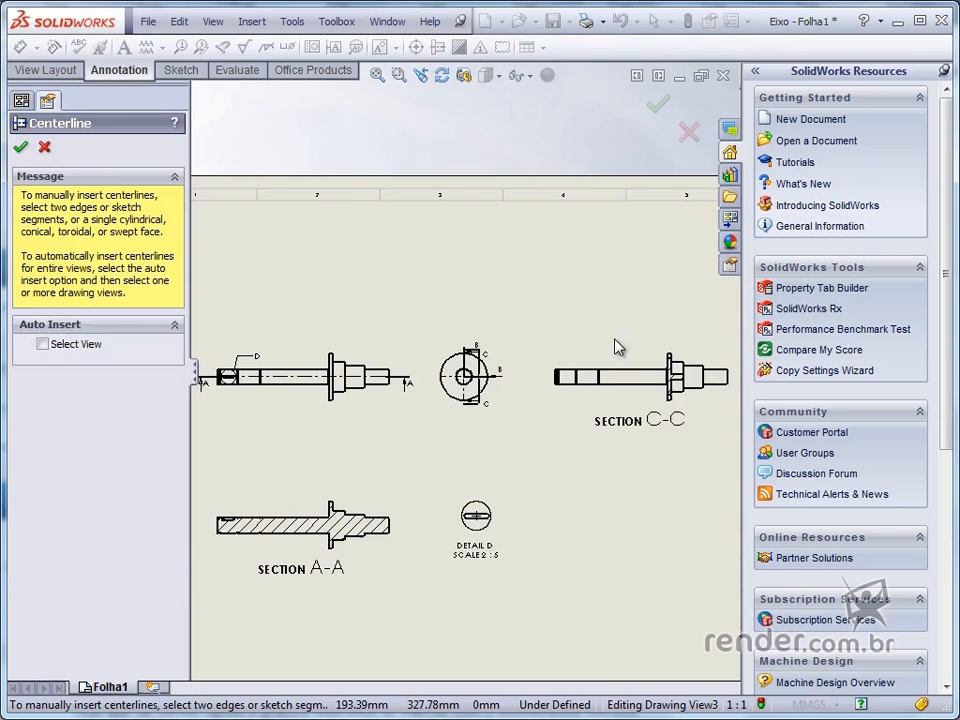
- Try to add a centerline between the upper and lower edges of the long shaft segment in Section C-C
scroll(628, 388, "down", 5)
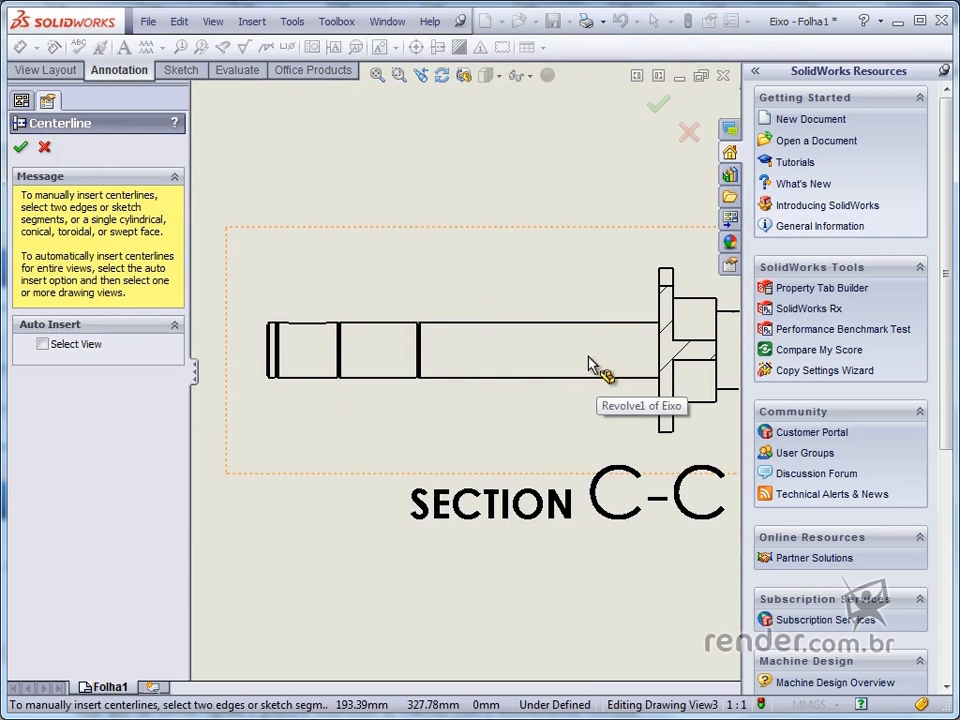
left_click(551, 322)
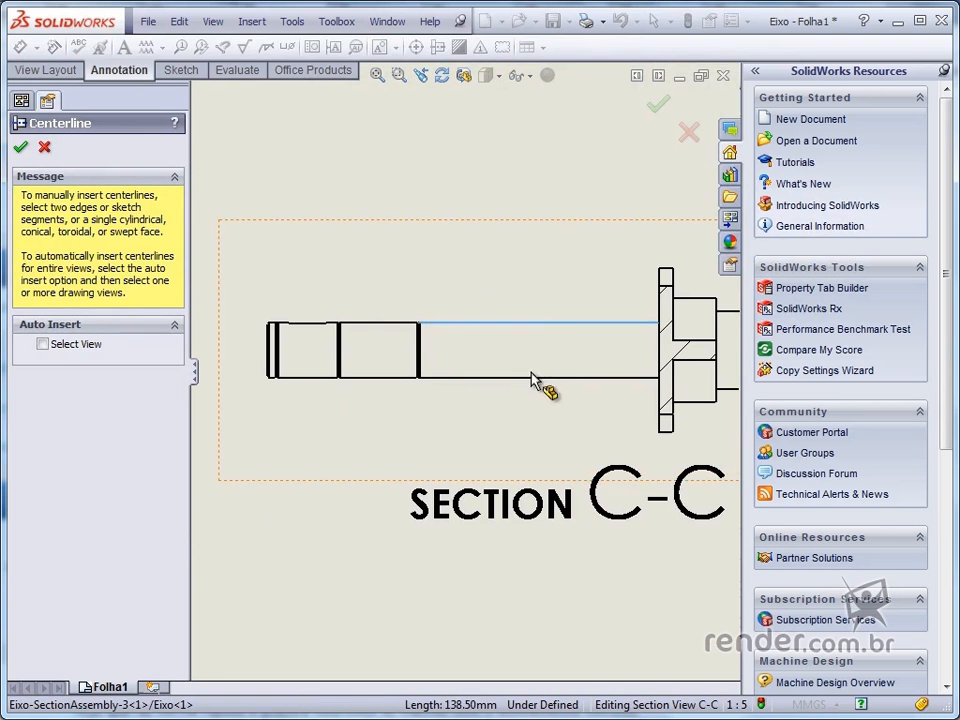
left_click(532, 389)
key("f")
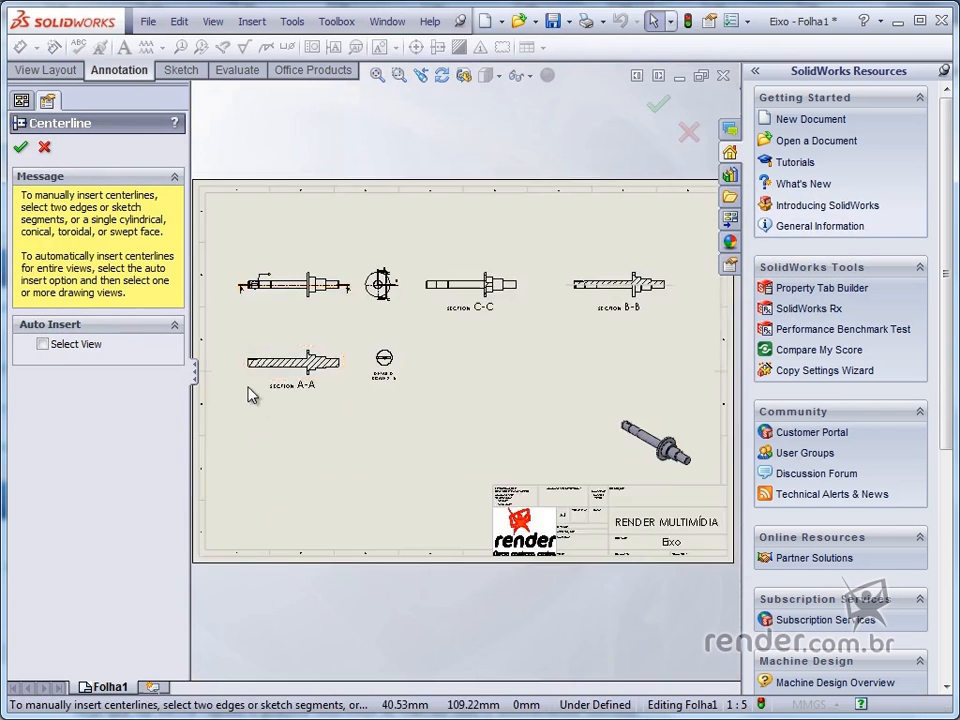
- Add a centerline between the upper and lower edges of the long shaft segment in Section A-A
scroll(322, 405, "down", 2)
scroll(320, 390, "down", 1)
scroll(317, 382, "down", 2)
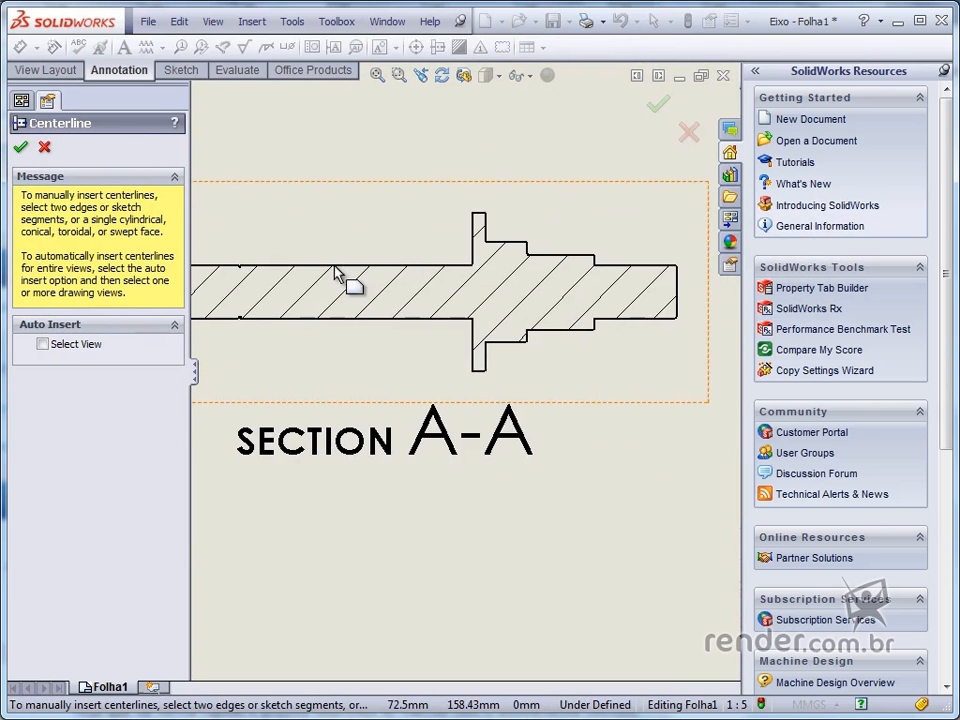
left_click(335, 267)
left_click(335, 319)
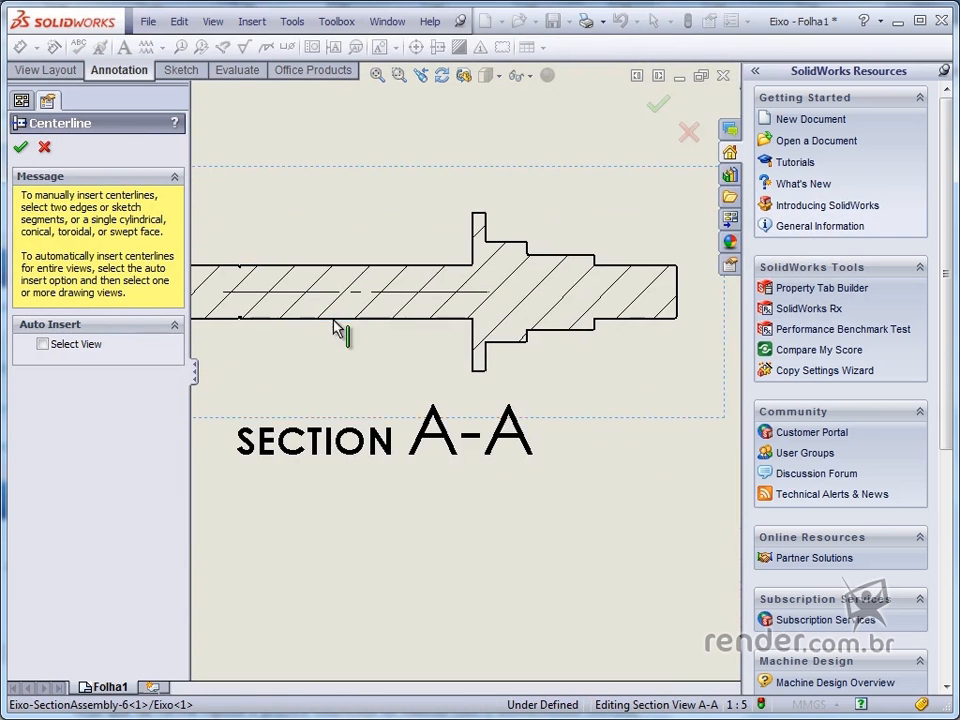
scroll(410, 362, "up", 5)
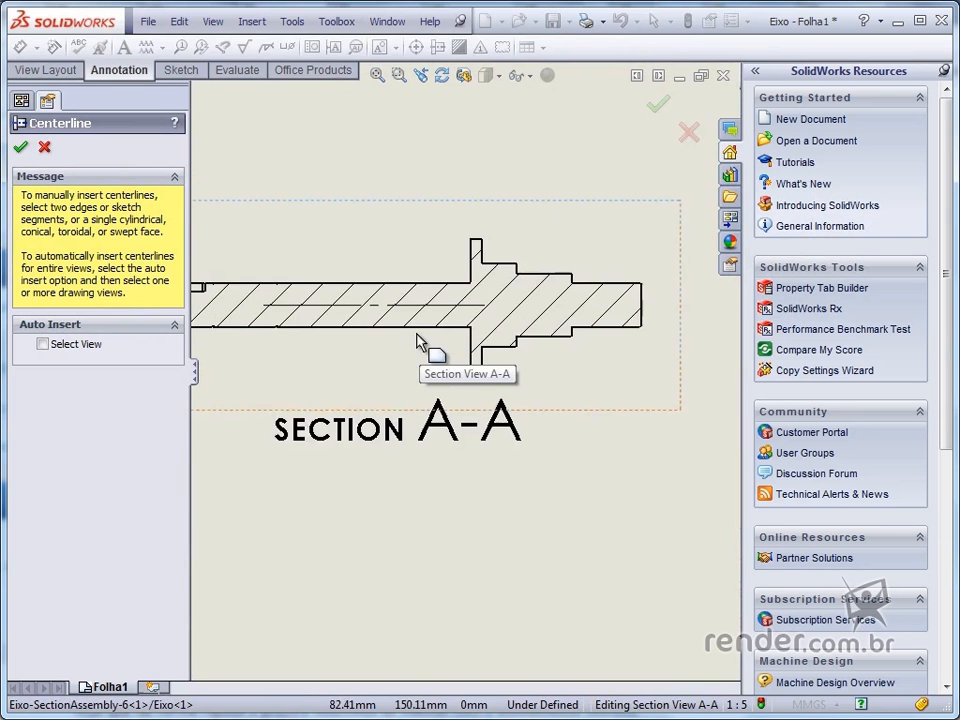
- Auto-insert centerlines for the whole Section C-C view, and add one along the shaft axis from its long edges
left_click(42, 344)
scroll(350, 300, "up", 5)
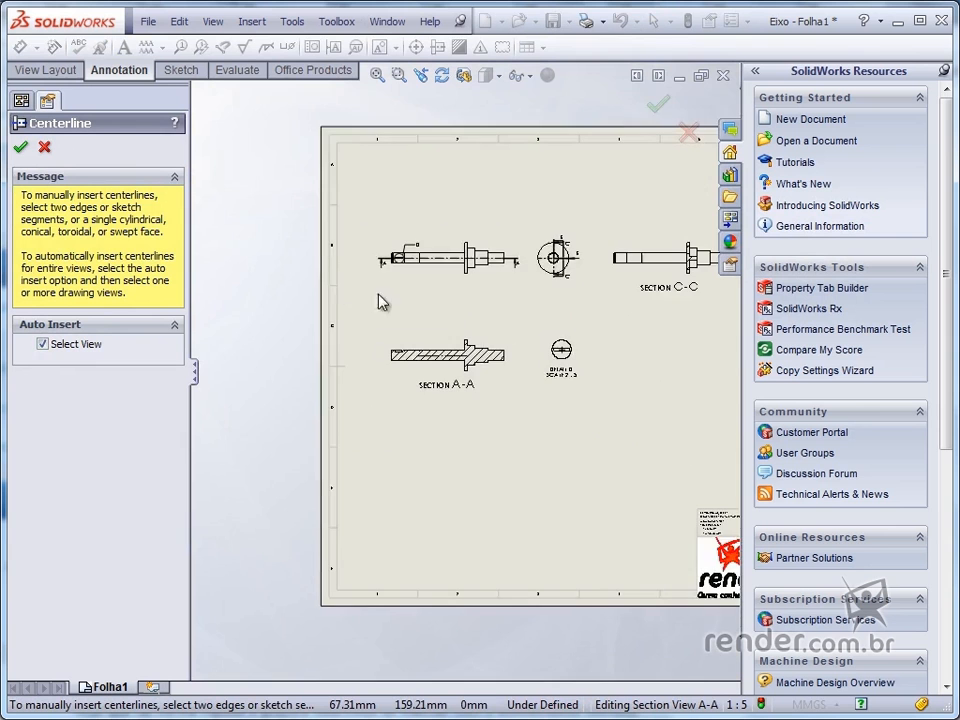
scroll(715, 302, "down", 5)
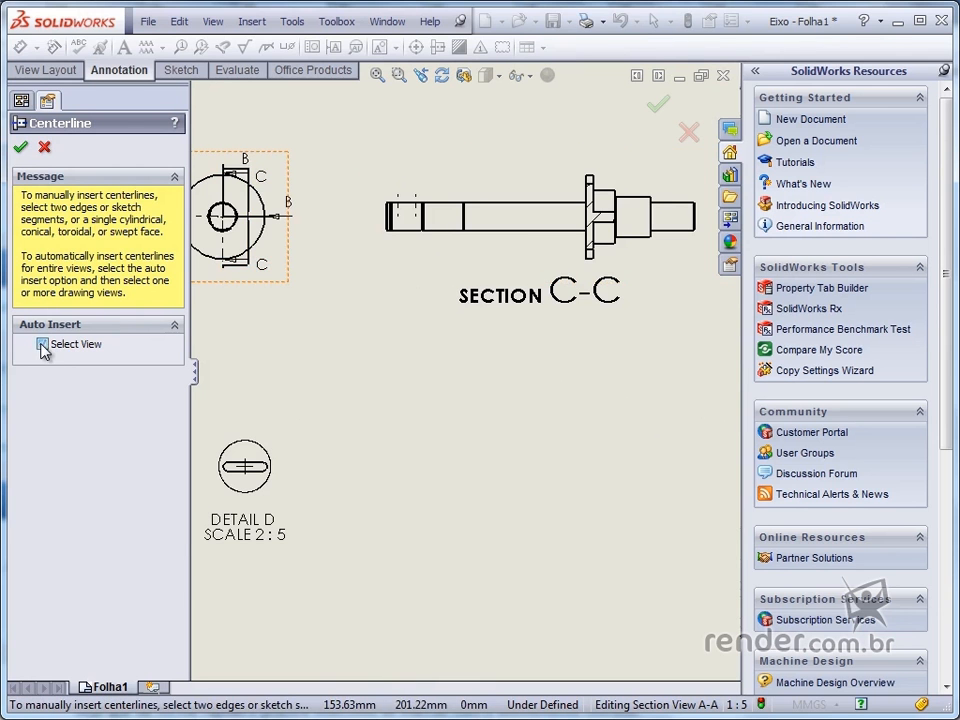
left_click(545, 204)
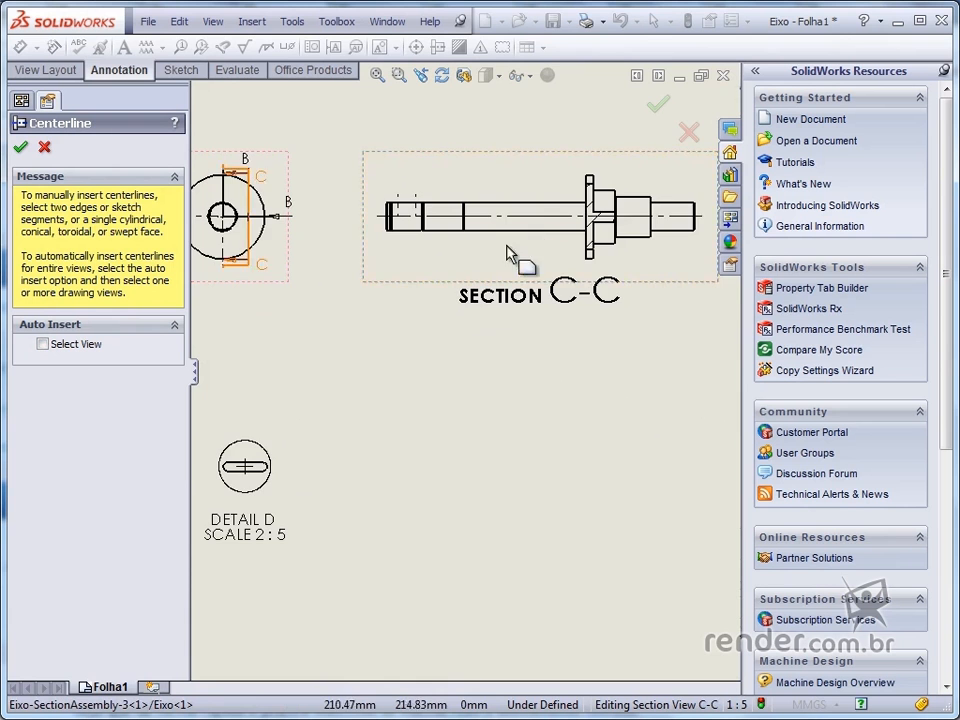
- Add a centerline along the shaft axis in Section B-B and finish the Centerline command
scroll(520, 248, "up", 6)
scroll(622, 320, "down", 8)
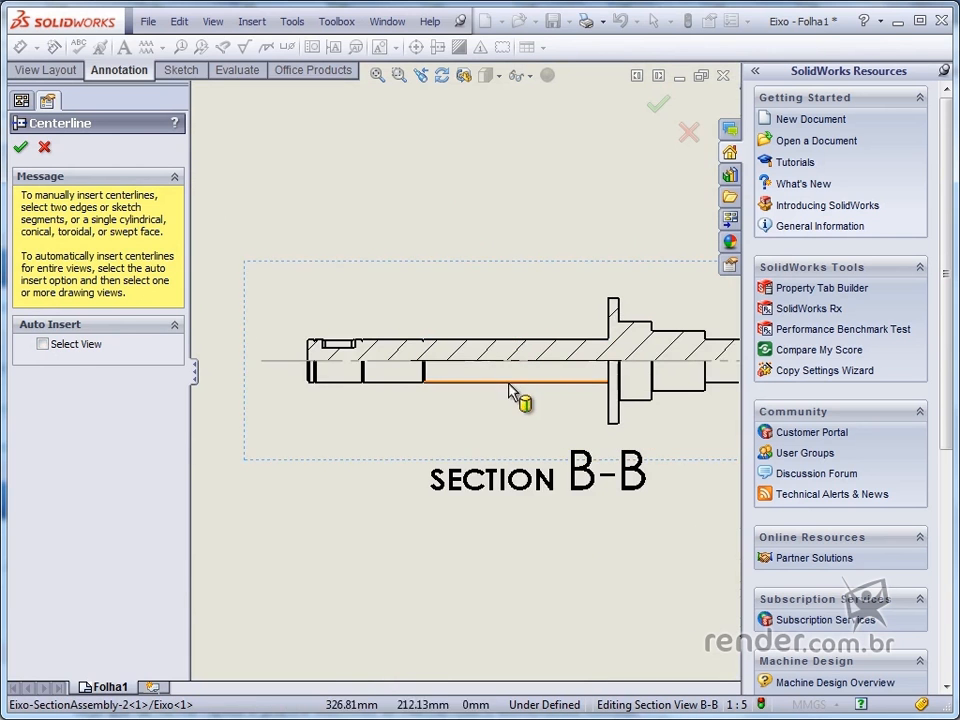
scroll(510, 430, "up", 6)
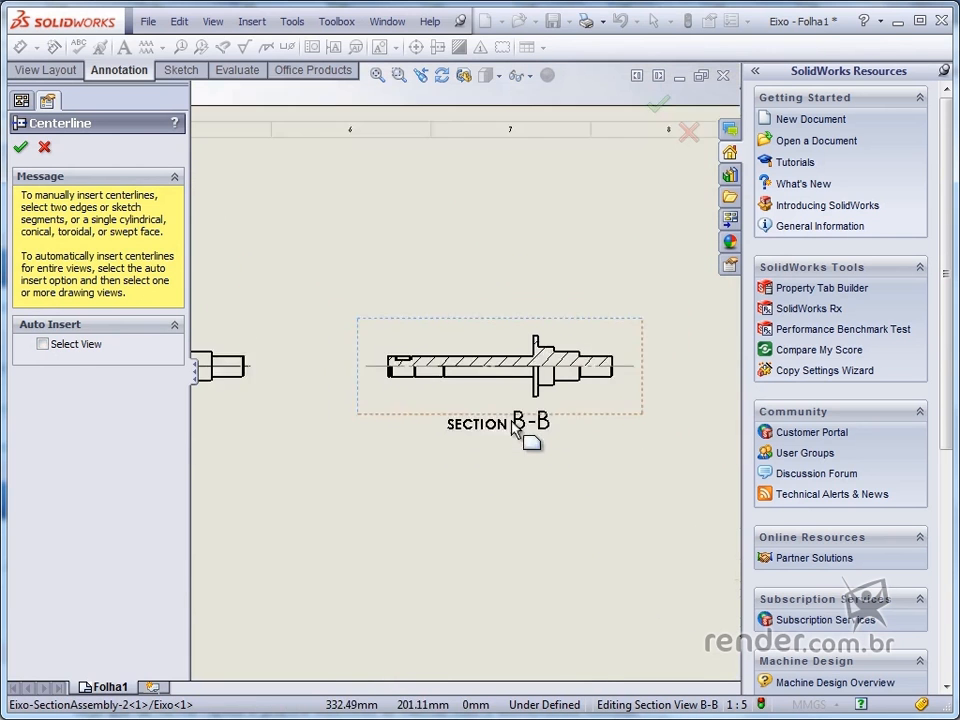
scroll(446, 463, "up", 3)
key("f")
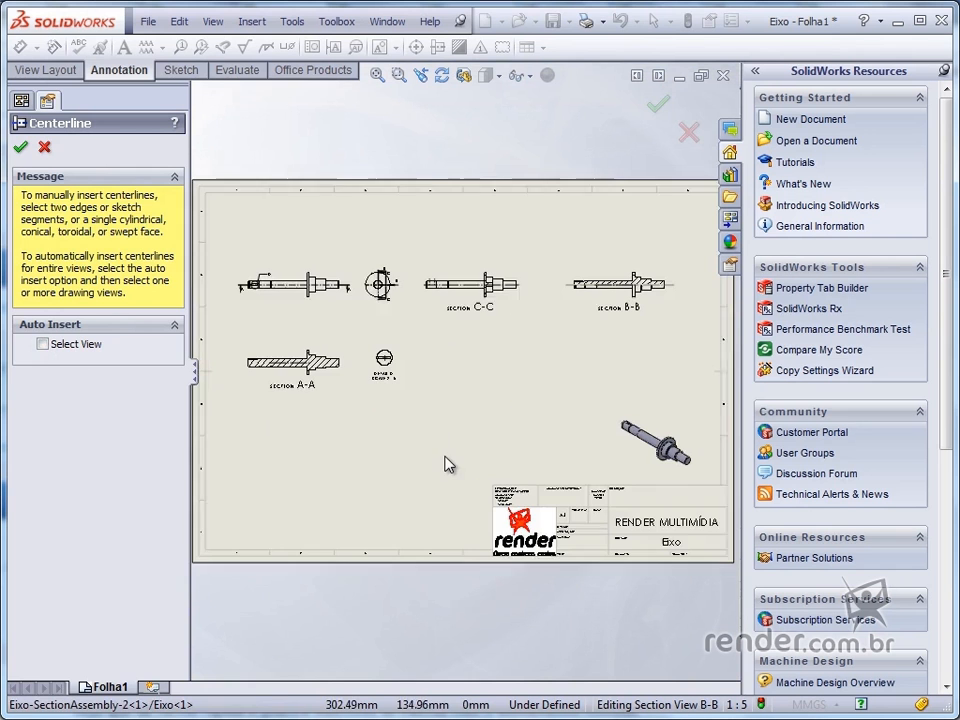
left_click(22, 148)
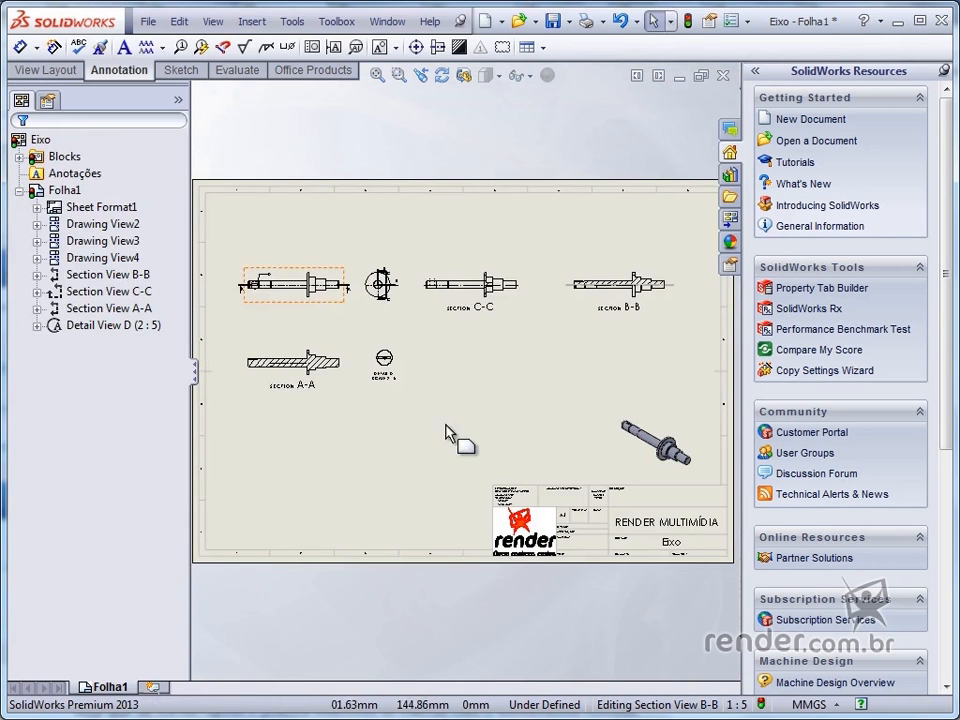
- Stretch the Section A-A centerline at both ends so it extends slightly past the shaft's end faces
scroll(290, 386, "down", 4)
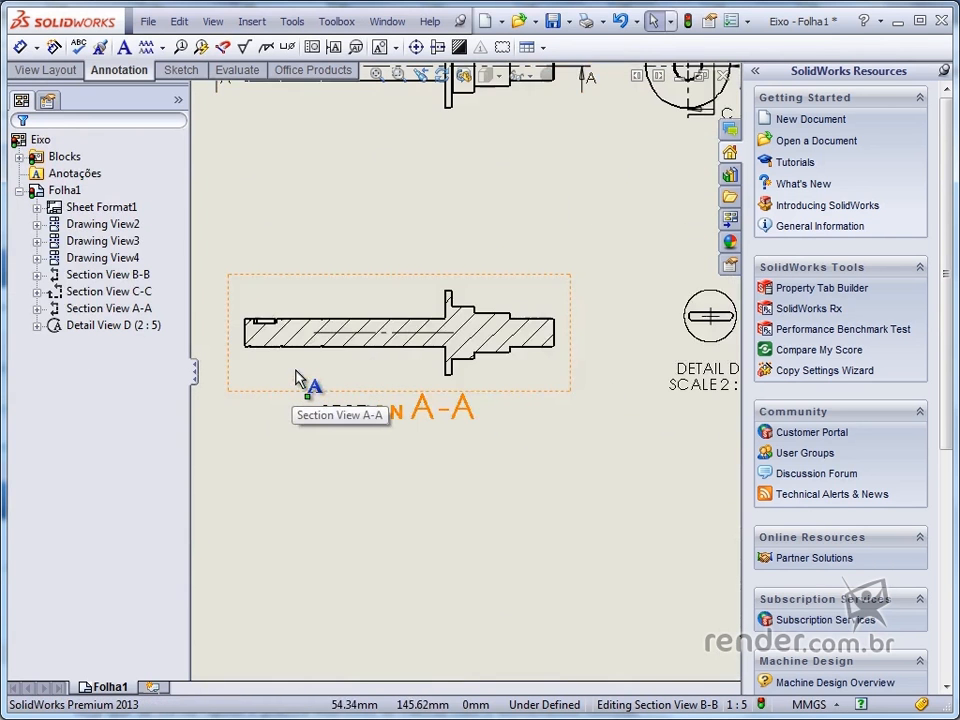
scroll(311, 364, "down", 2)
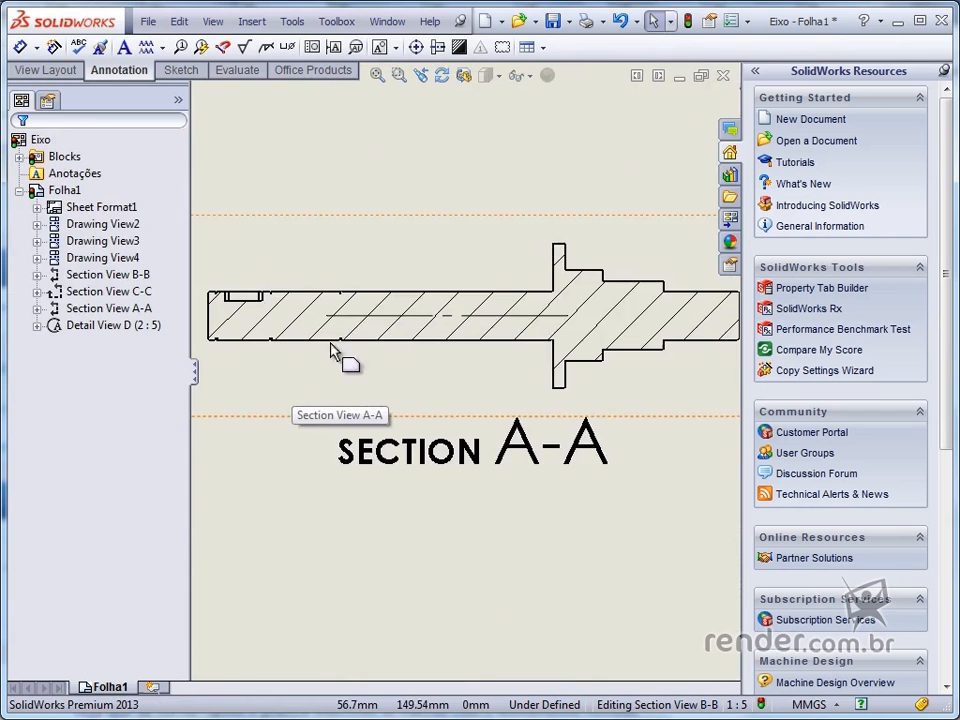
left_click(381, 318)
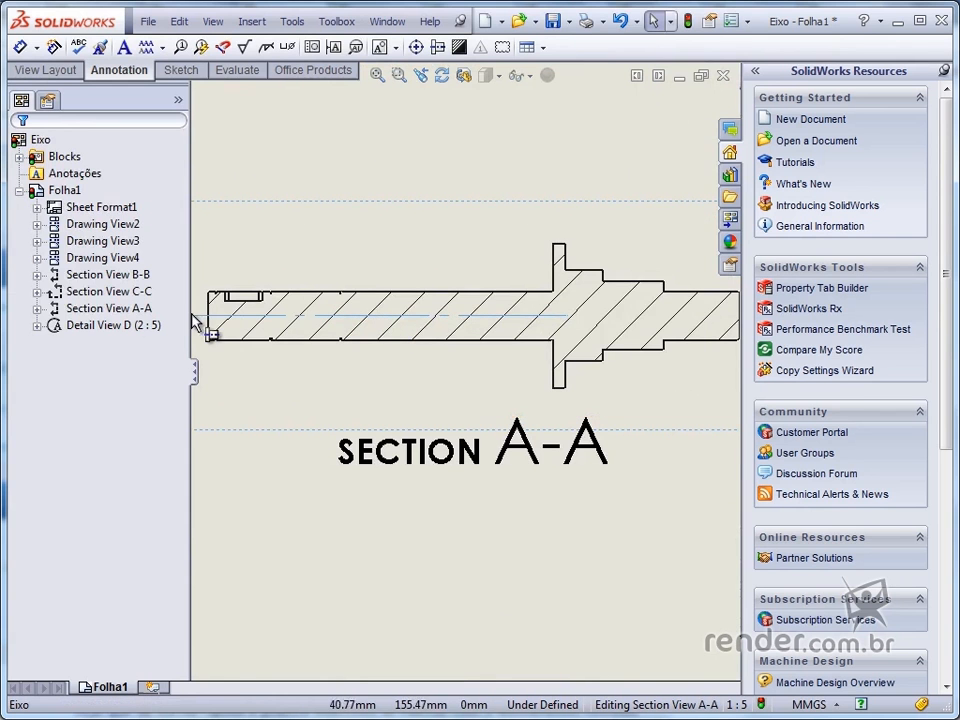
scroll(585, 362, "up", 2)
left_click_drag(549, 325, 705, 333)
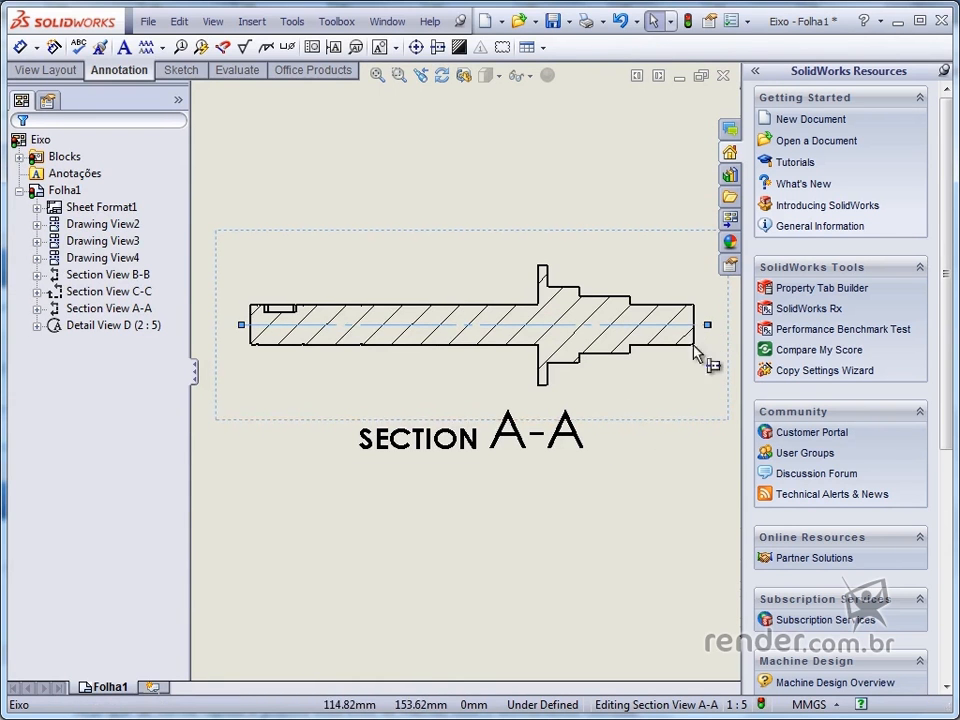
left_click(660, 492)
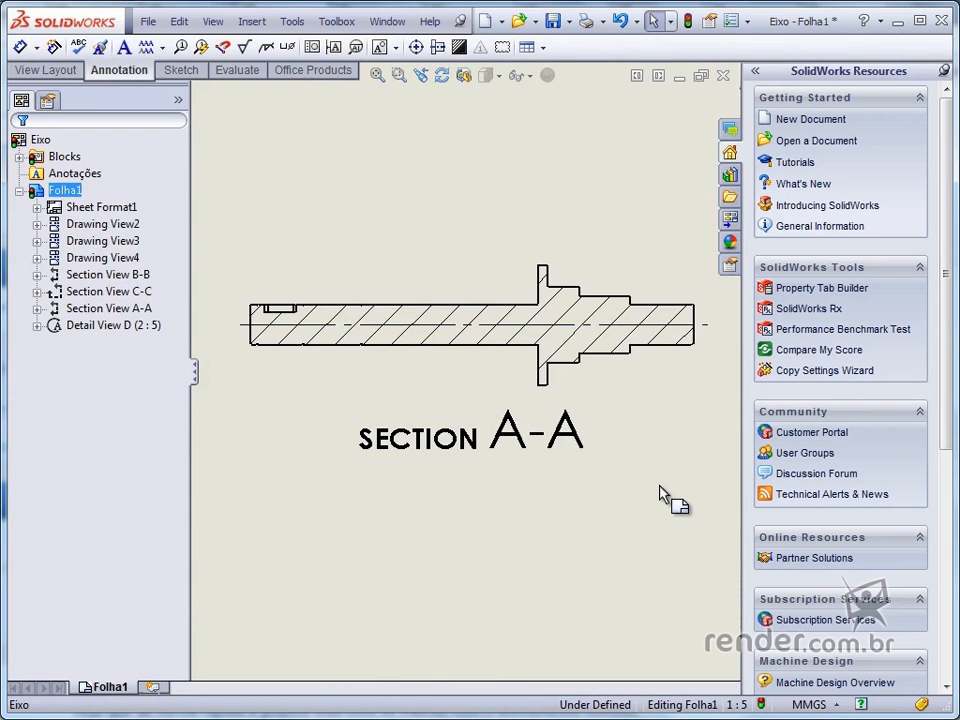
key("f")
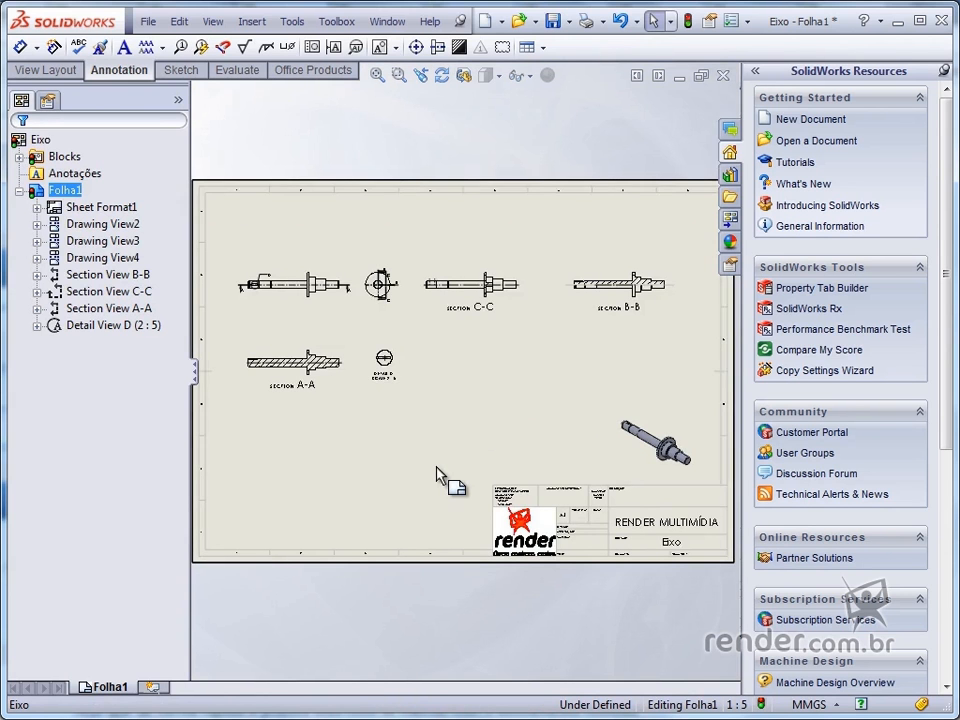